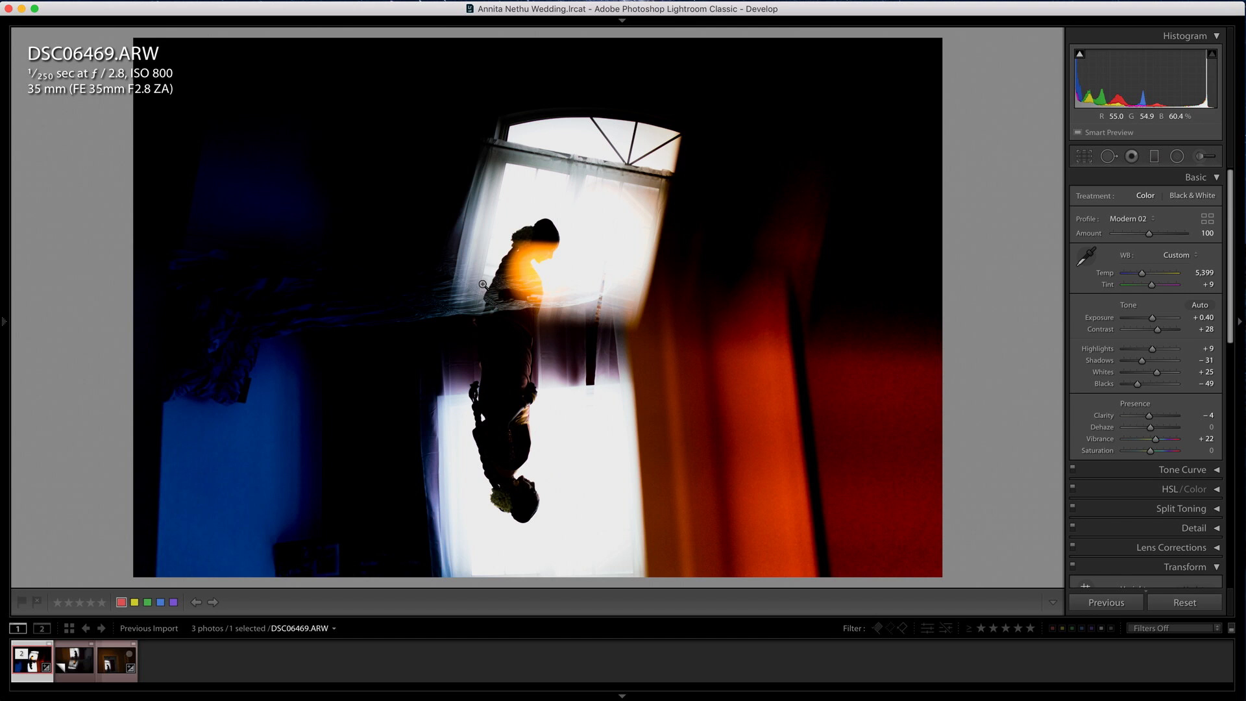
Compare the finished edit of DSC06469.ARW with its unedited Copy 1, ending on Copy 1
key("Right")
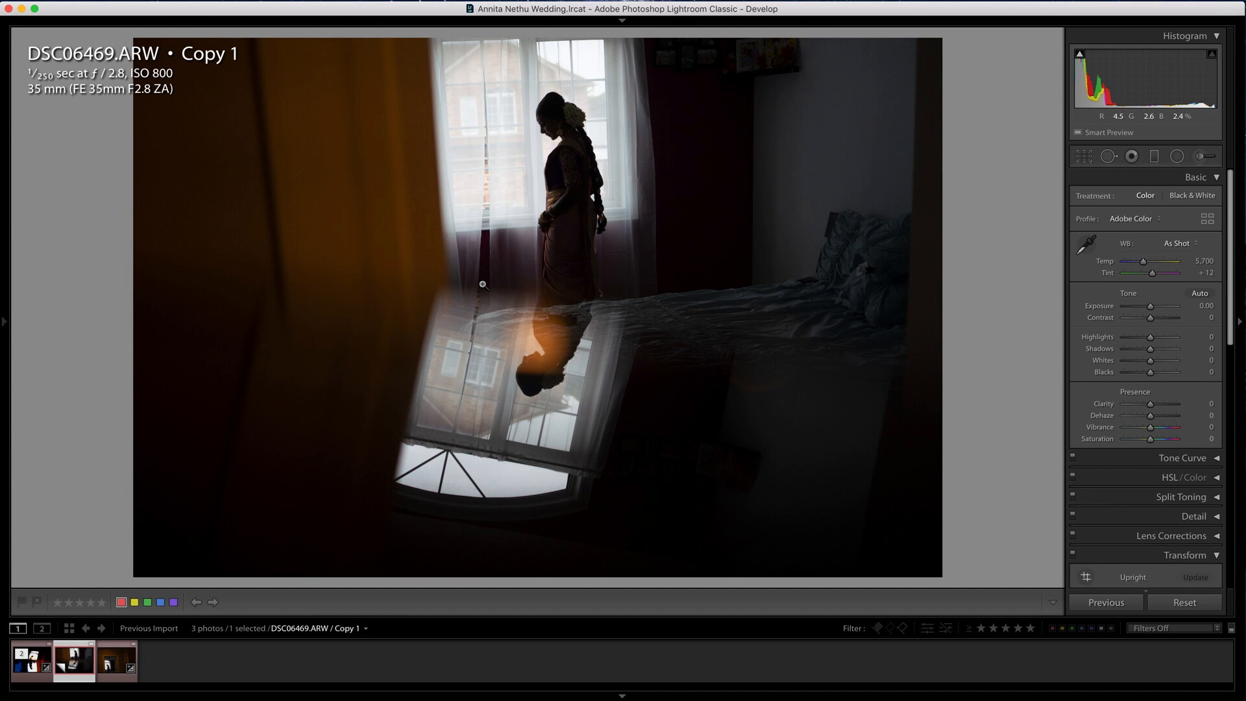
key("Left")
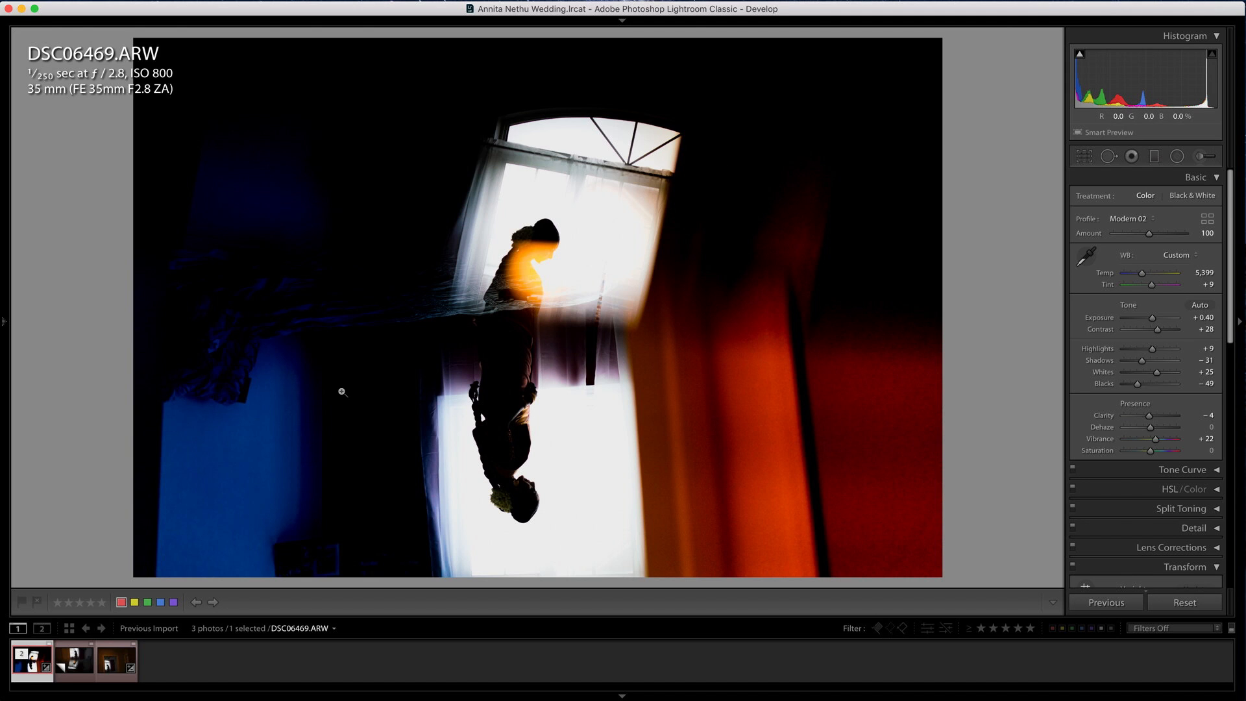
key("Right")
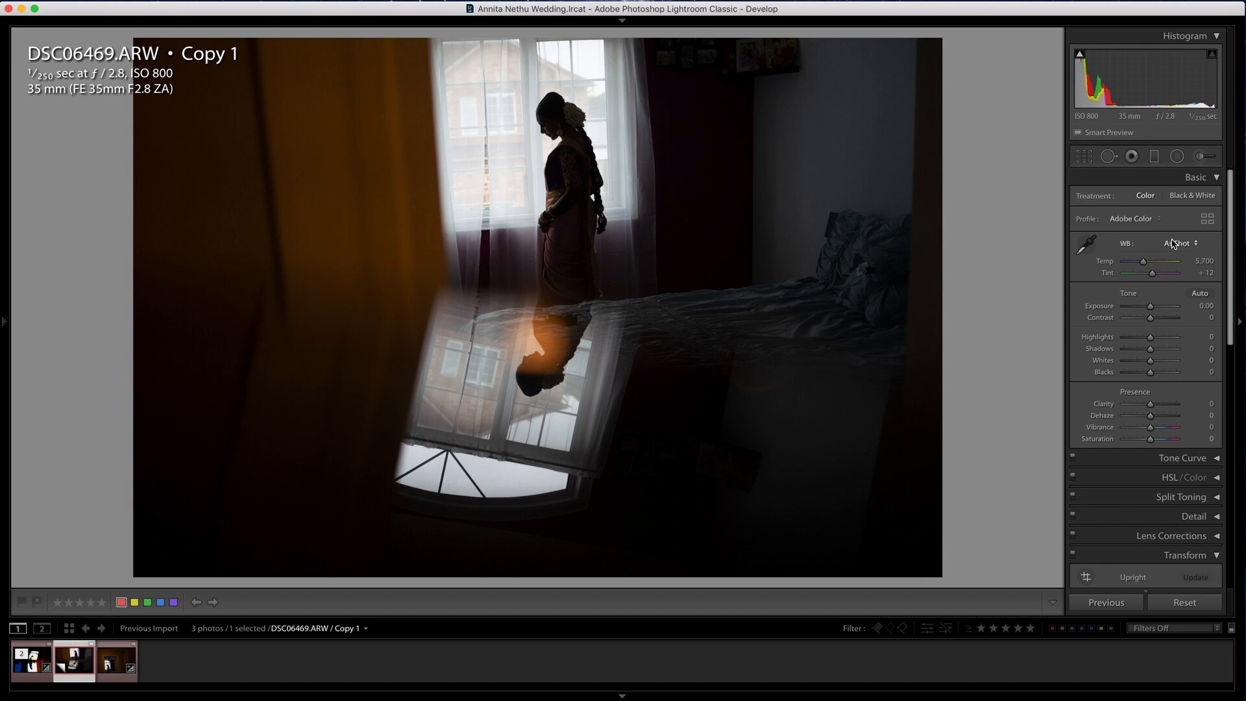
Try a white balance temperature of 50,000 on the whole photo, and restore it to 5,700
left_click_drag(1145, 266, 1209, 263)
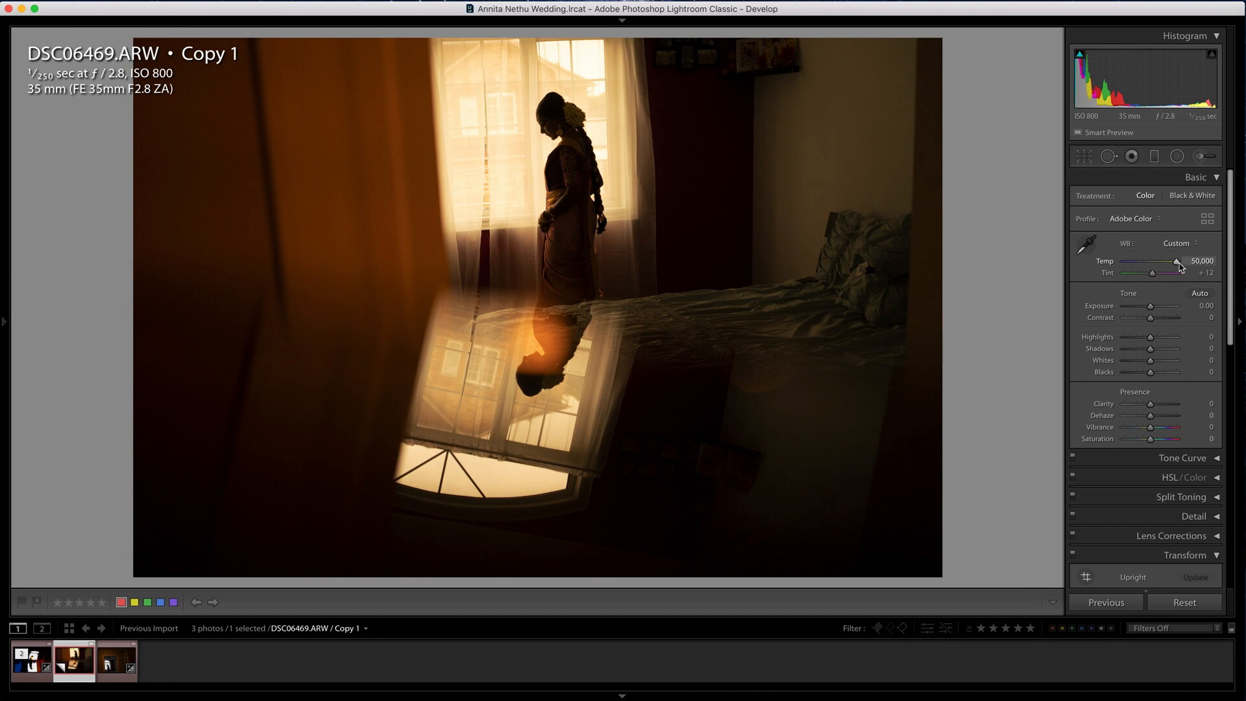
left_click_drag(1177, 263, 1143, 266)
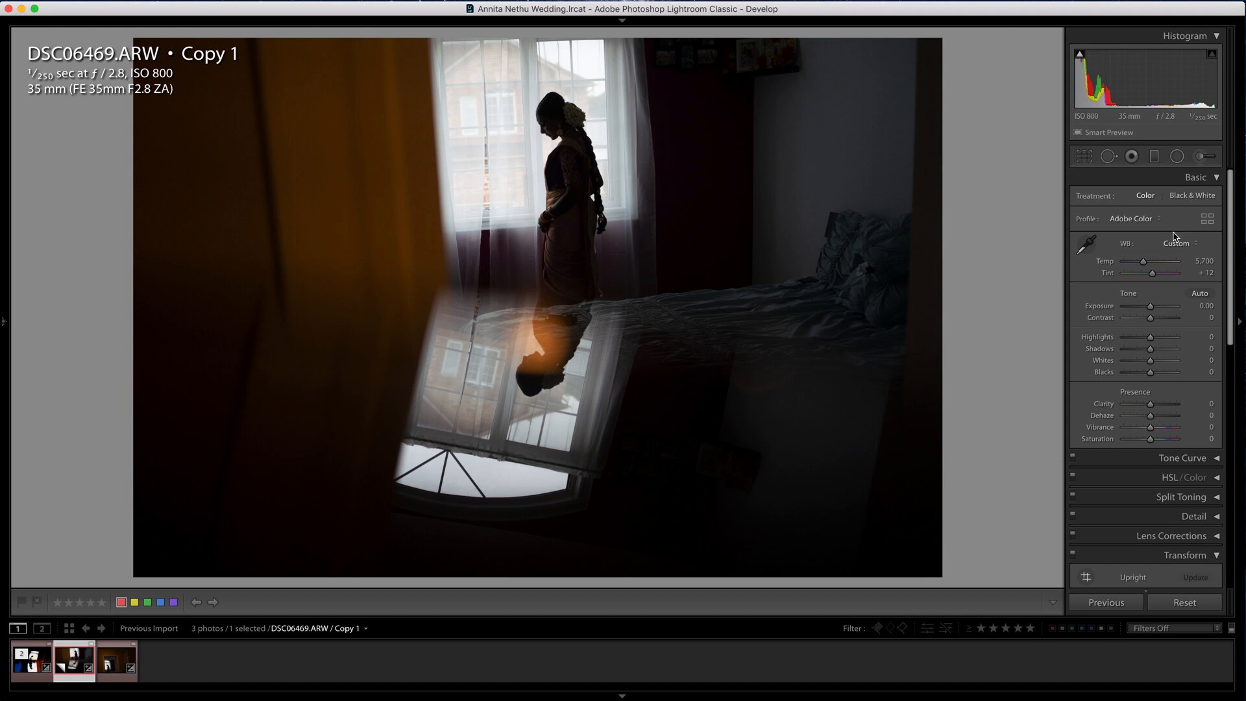
Add a near-vertical graduated filter with Temp 100 over the orange area beside the window
left_click(1154, 159)
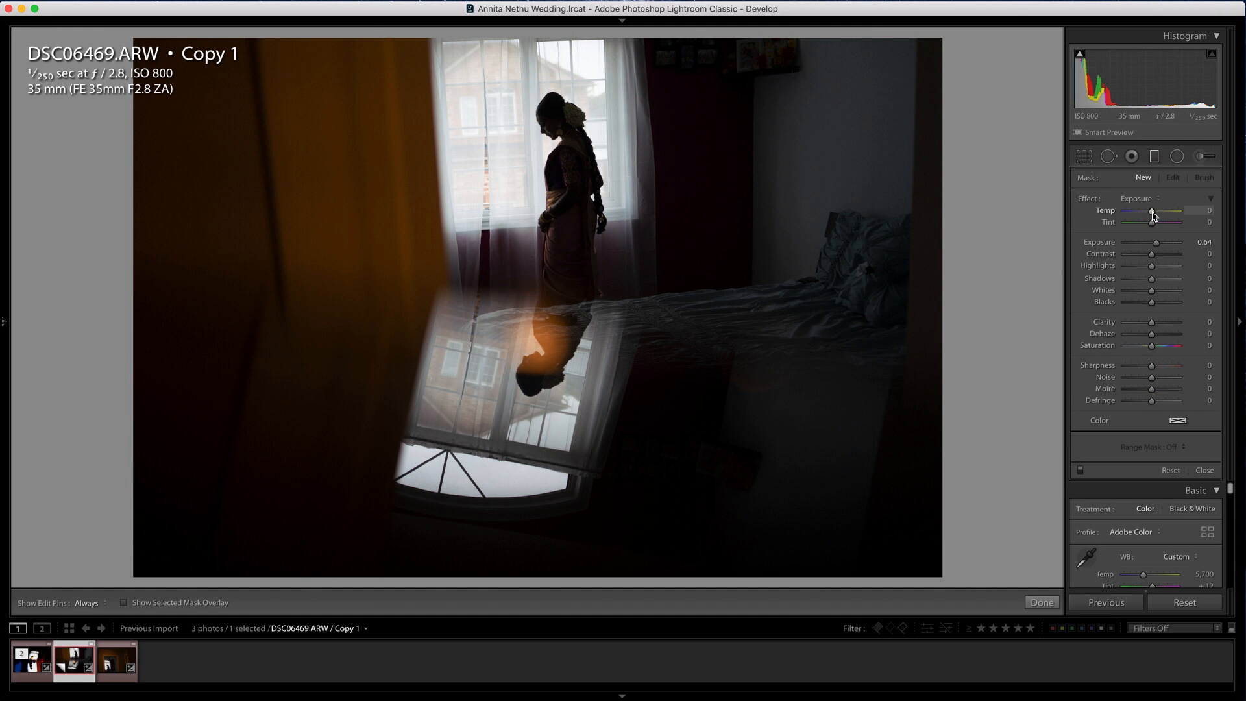
left_click_drag(1152, 215, 1220, 207)
left_click_drag(361, 210, 459, 202)
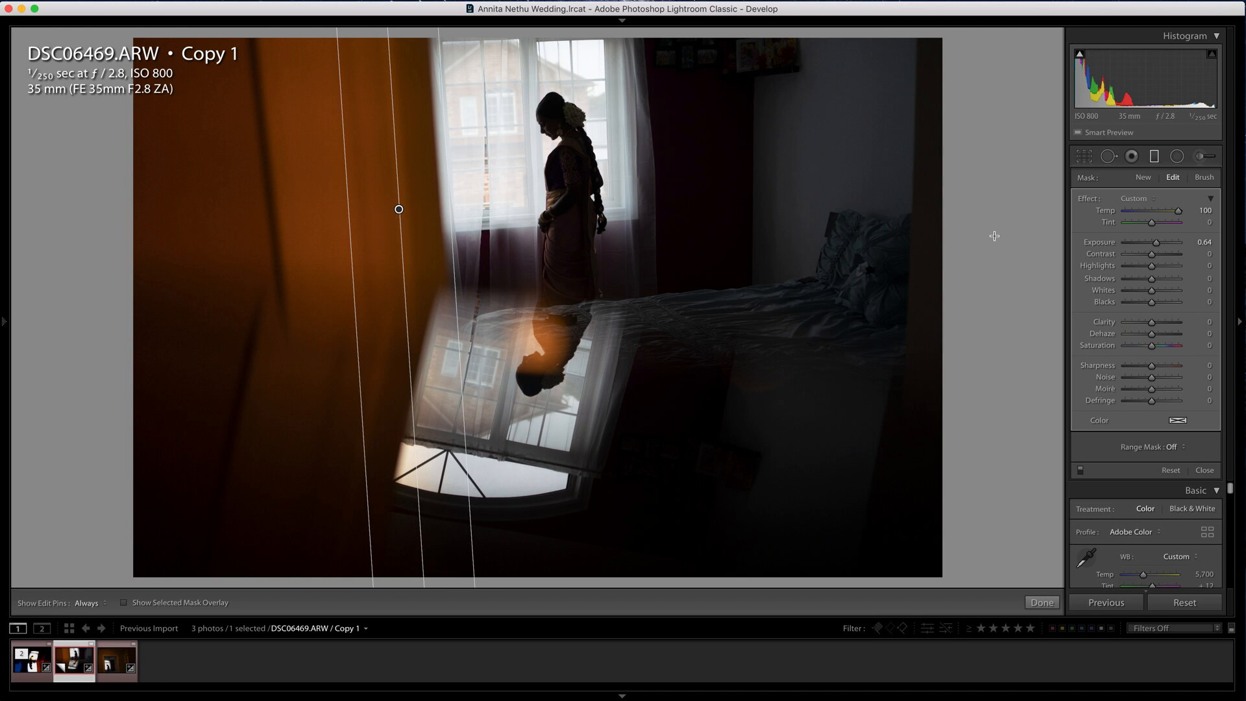
Add a second graduated filter with Temp -100 covering the bed side of the room, fading out at the woman
left_click(1144, 178)
left_click_drag(1168, 212, 1110, 217)
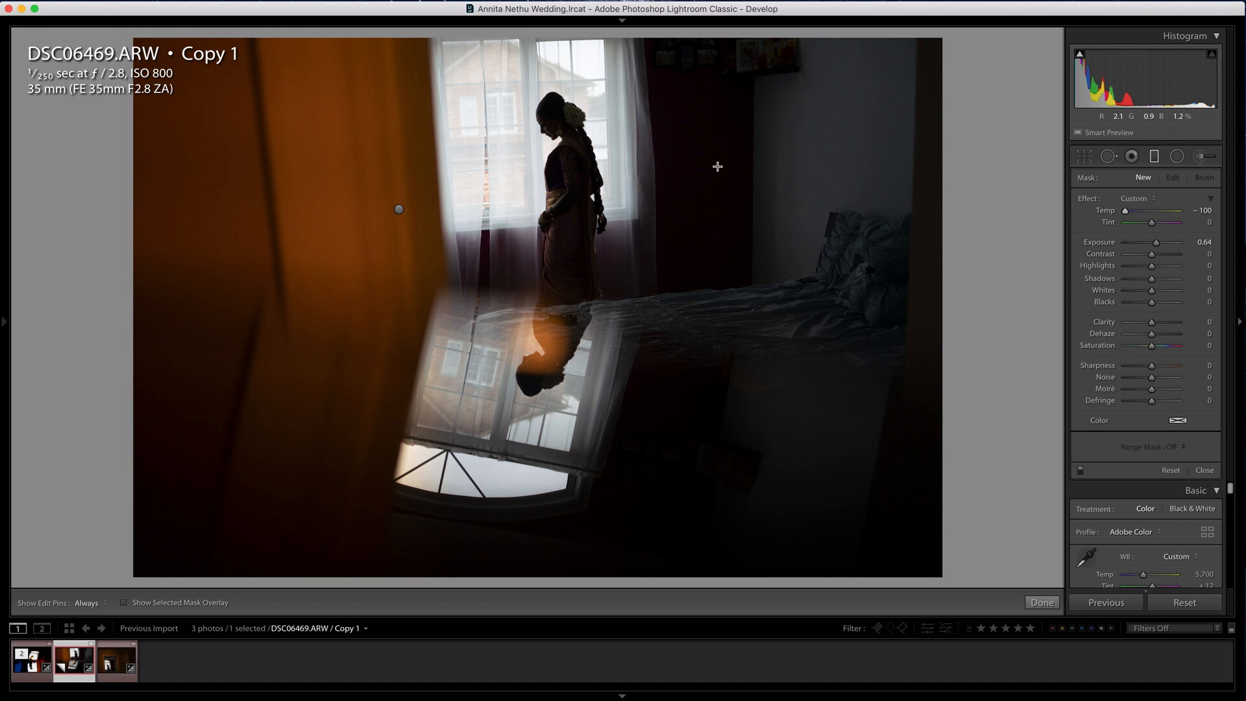
left_click_drag(717, 167, 582, 169)
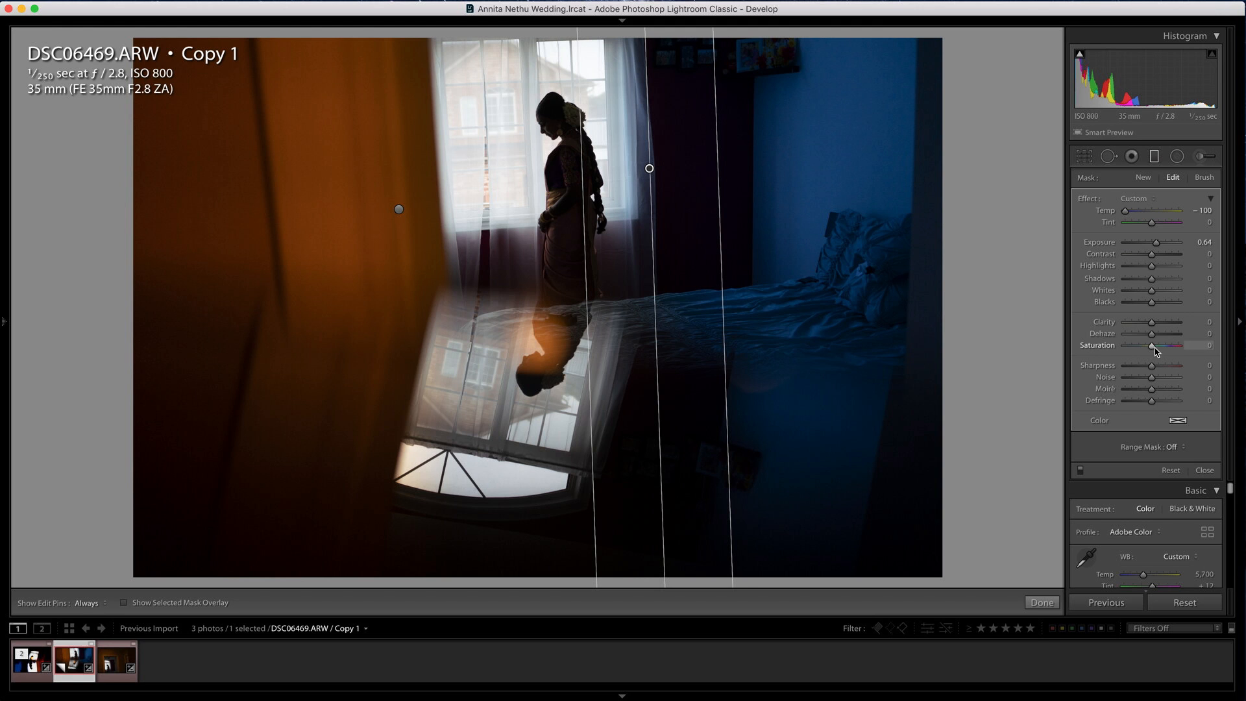
Set the cool graduated filter to Saturation 61, Clarity -47, Blacks -53, Whites 52 and Shadows -51
left_click_drag(1153, 346, 1171, 351)
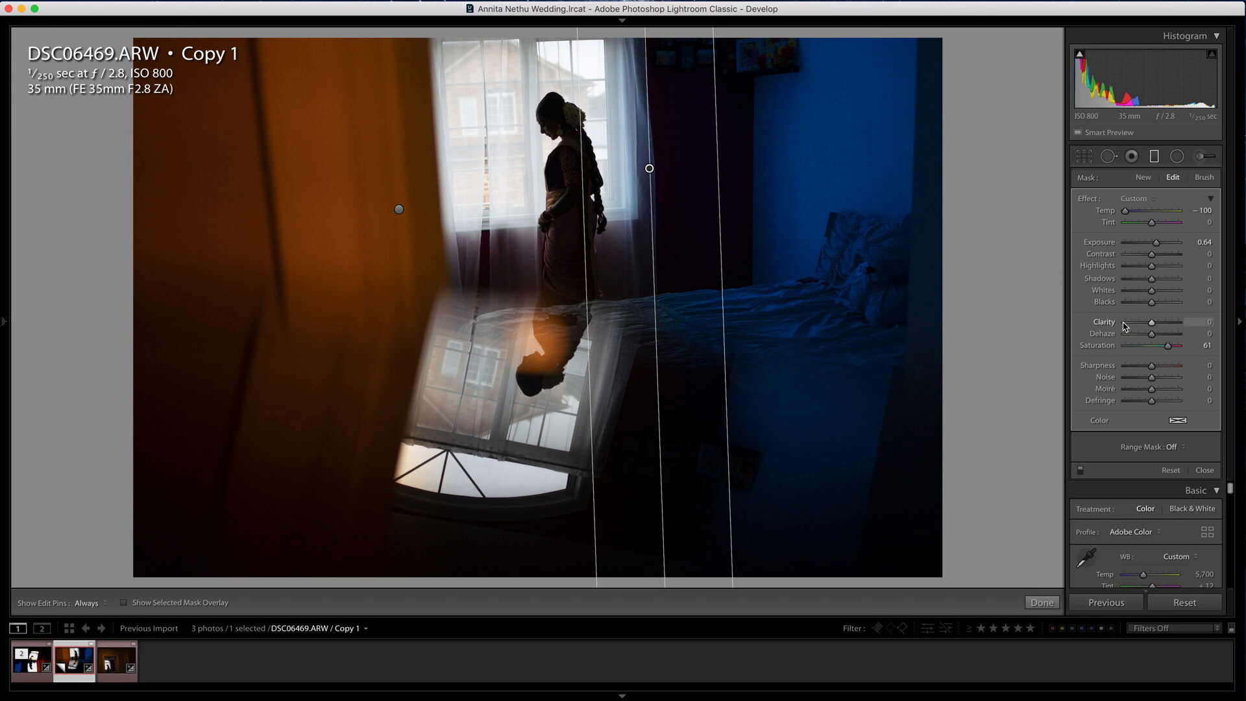
left_click_drag(1122, 322, 1139, 325)
left_click(1140, 308)
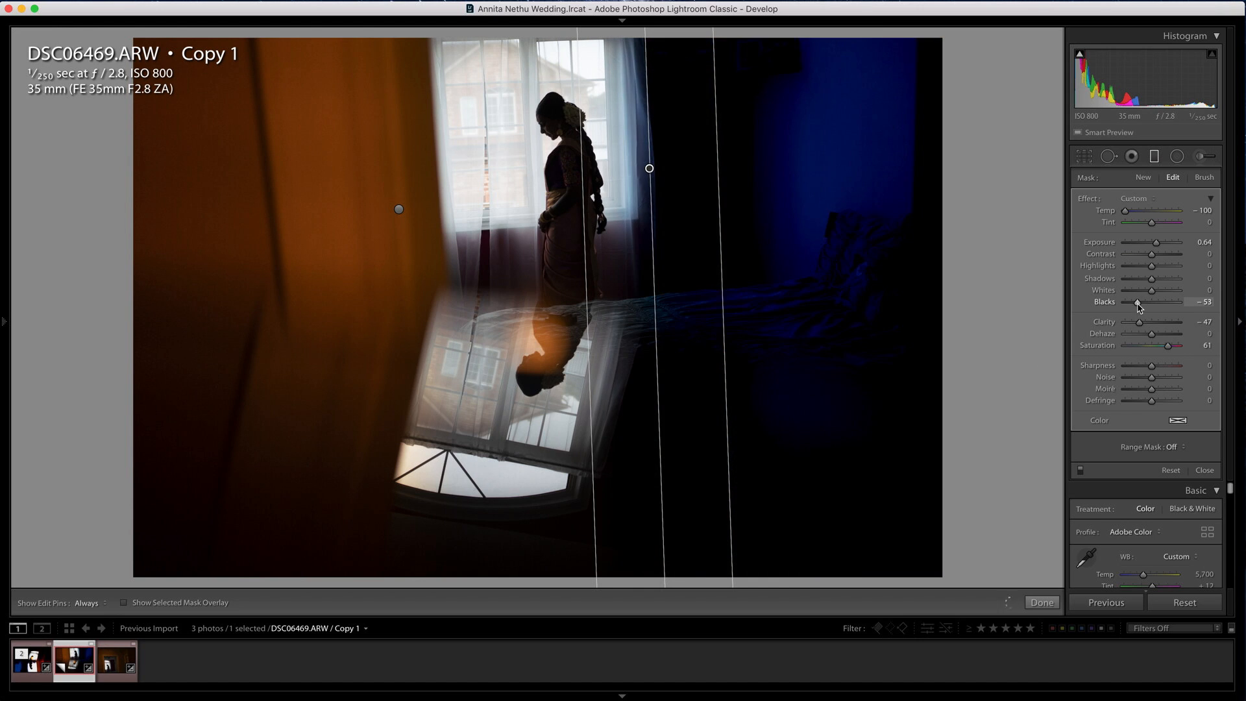
left_click_drag(1139, 305, 1167, 294)
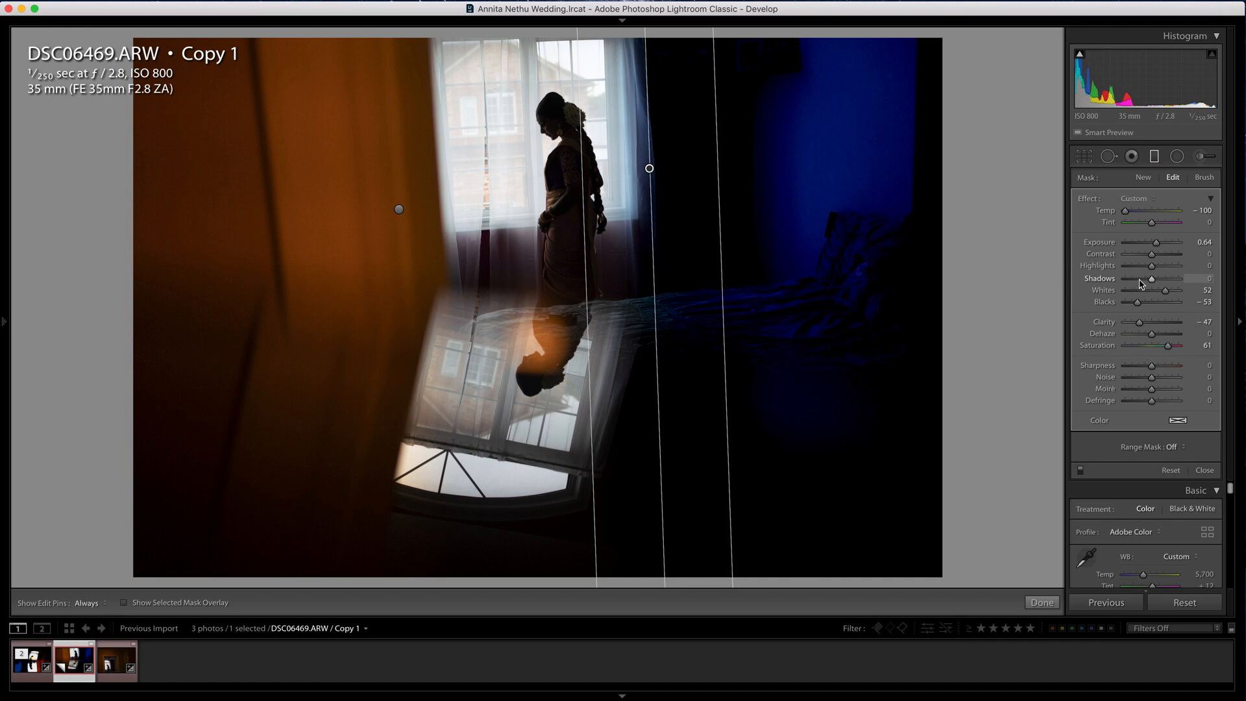
mouse_move(1151, 279)
left_mouse_down()
mouse_move(1182, 286)
mouse_move(1135, 284)
mouse_move(1146, 282)
left_mouse_up()
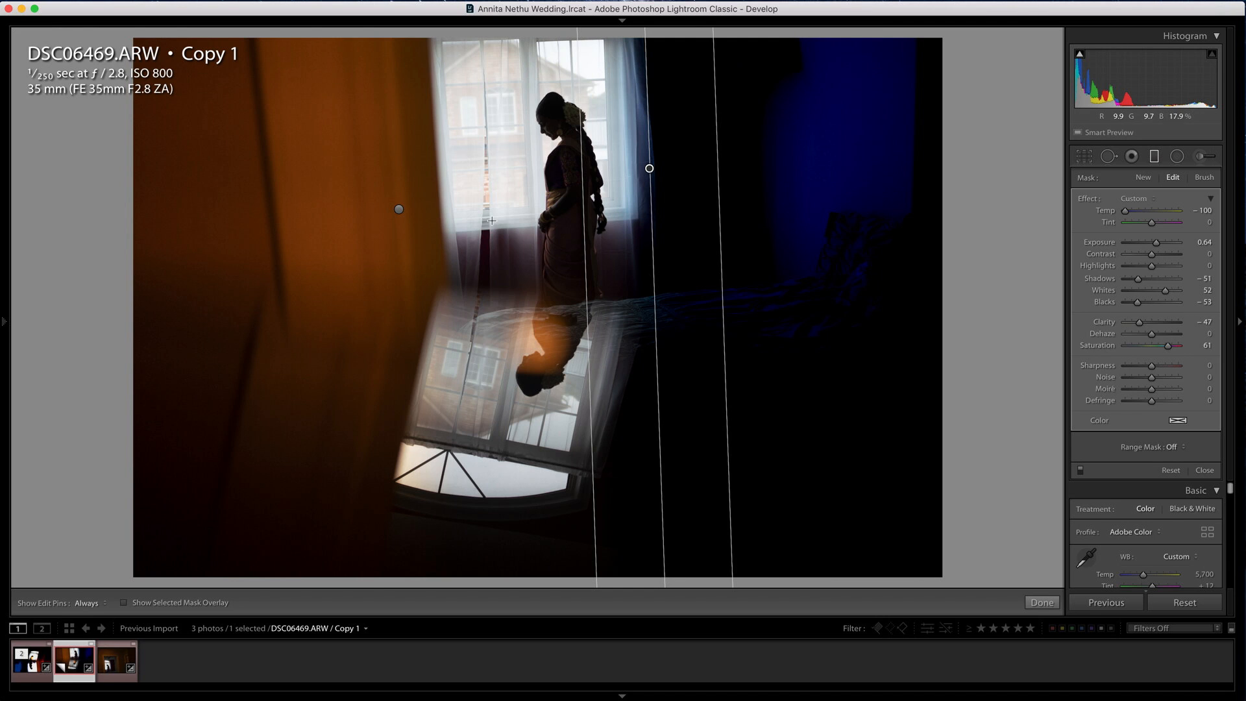
Set the warm graduated filter to Saturation 45, Tint 70, Contrast -2, Shadows -25 and Whites 35
left_click(398, 209)
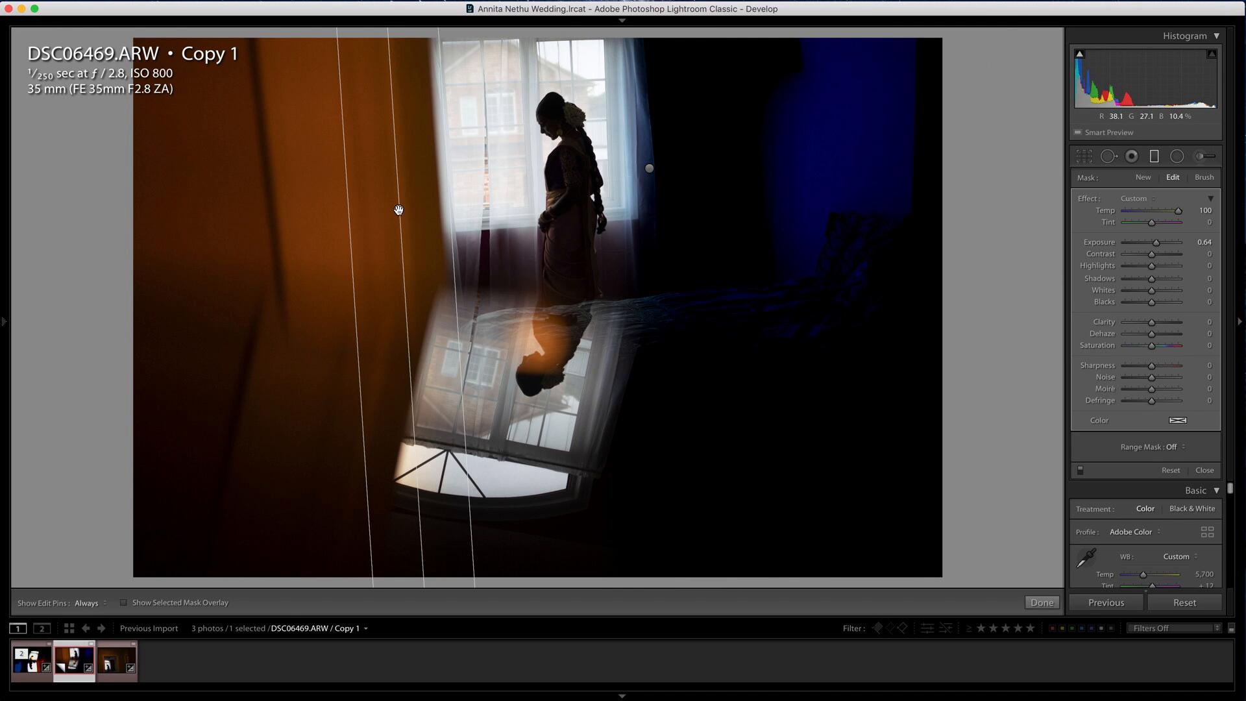
left_click(1165, 346)
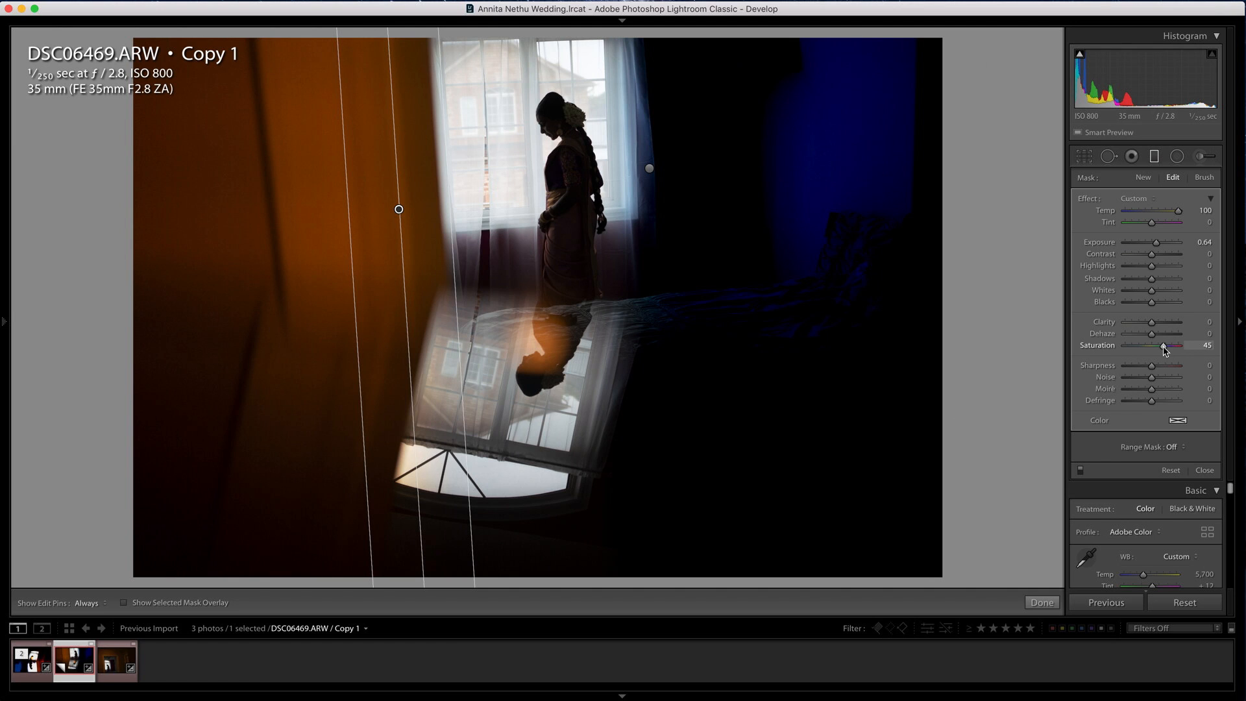
left_click_drag(1162, 224, 1145, 283)
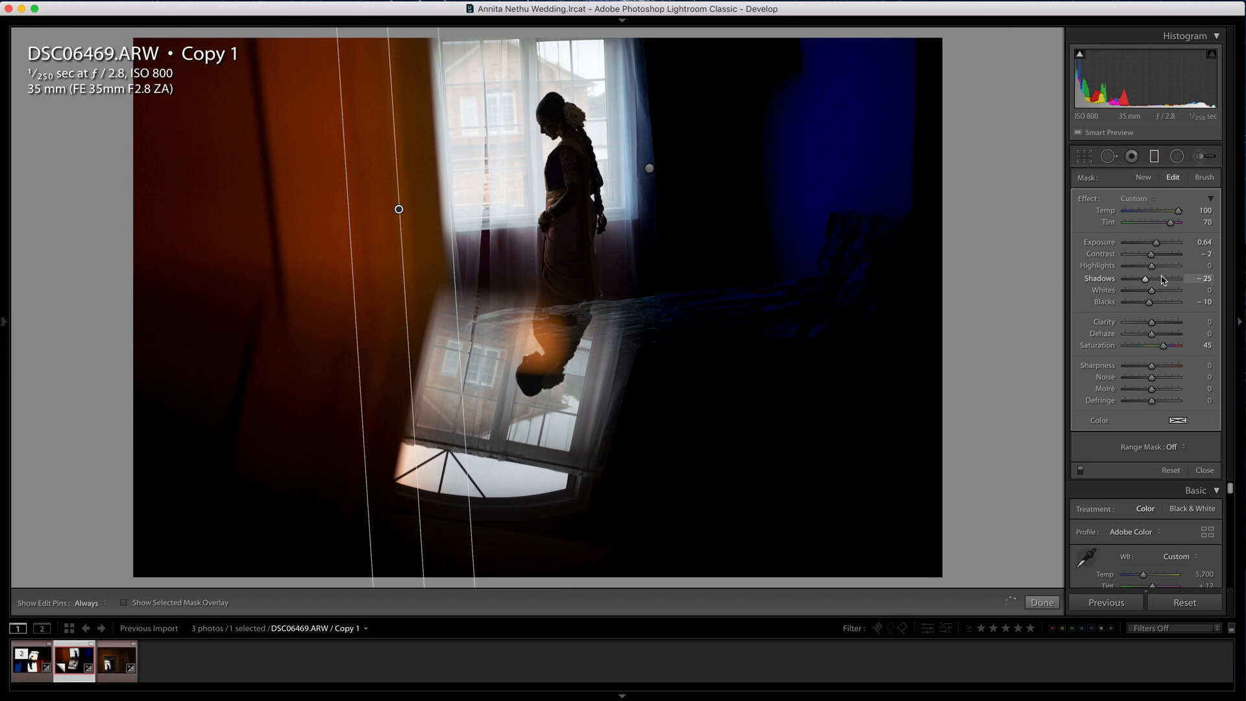
left_click(1161, 291)
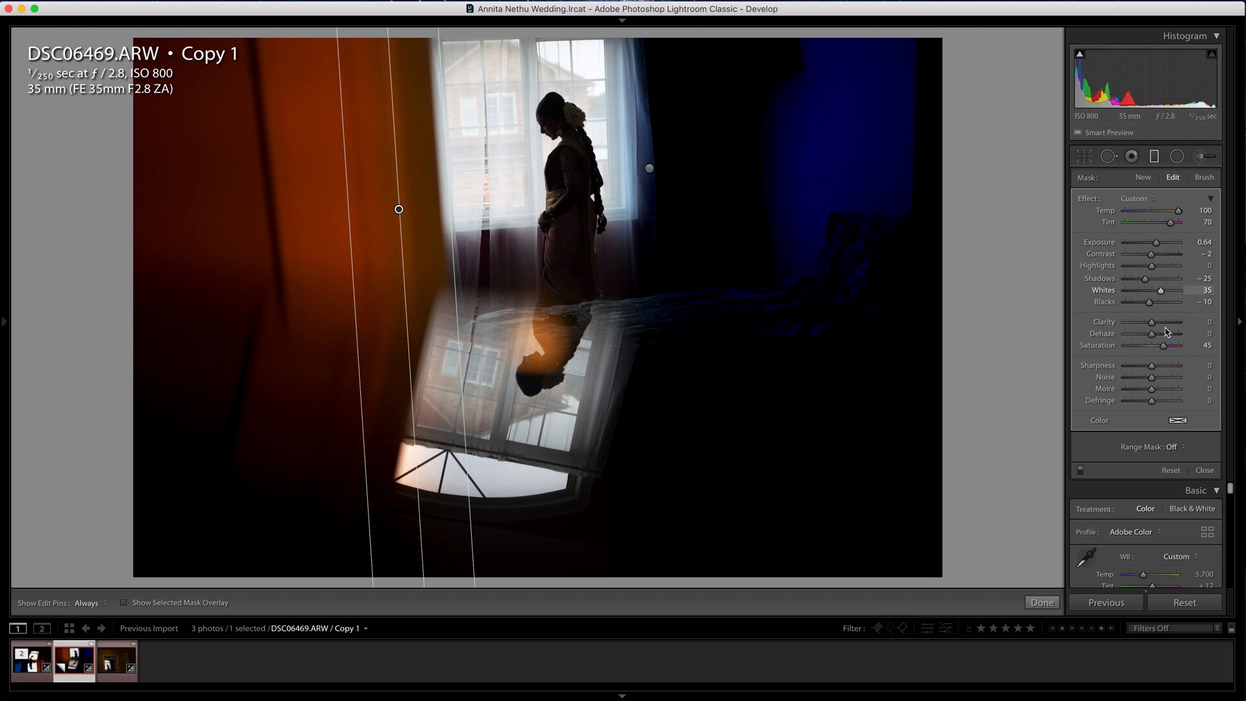
Set the warm graduated filter's Clarity to 62, Noise to -84 and Blacks to -27
left_click_drag(1153, 325, 1168, 326)
left_click(1161, 324)
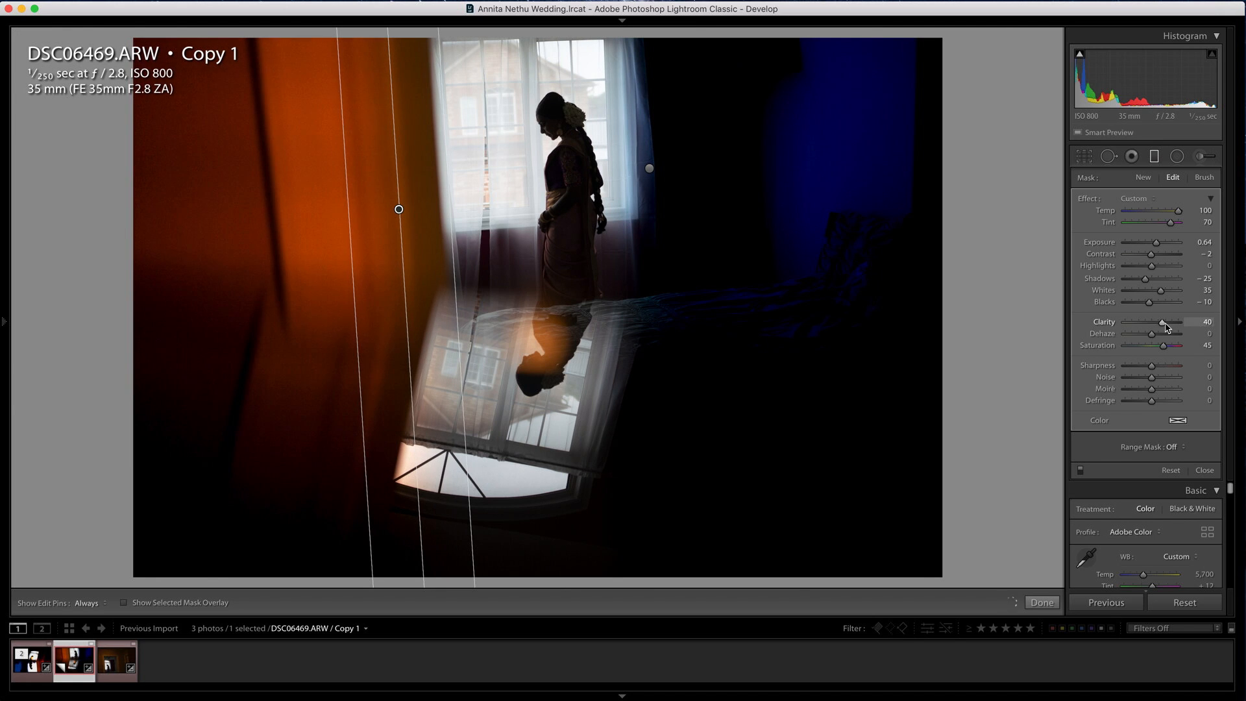
left_click_drag(1151, 377, 1129, 378)
left_click_drag(1163, 328, 1144, 303)
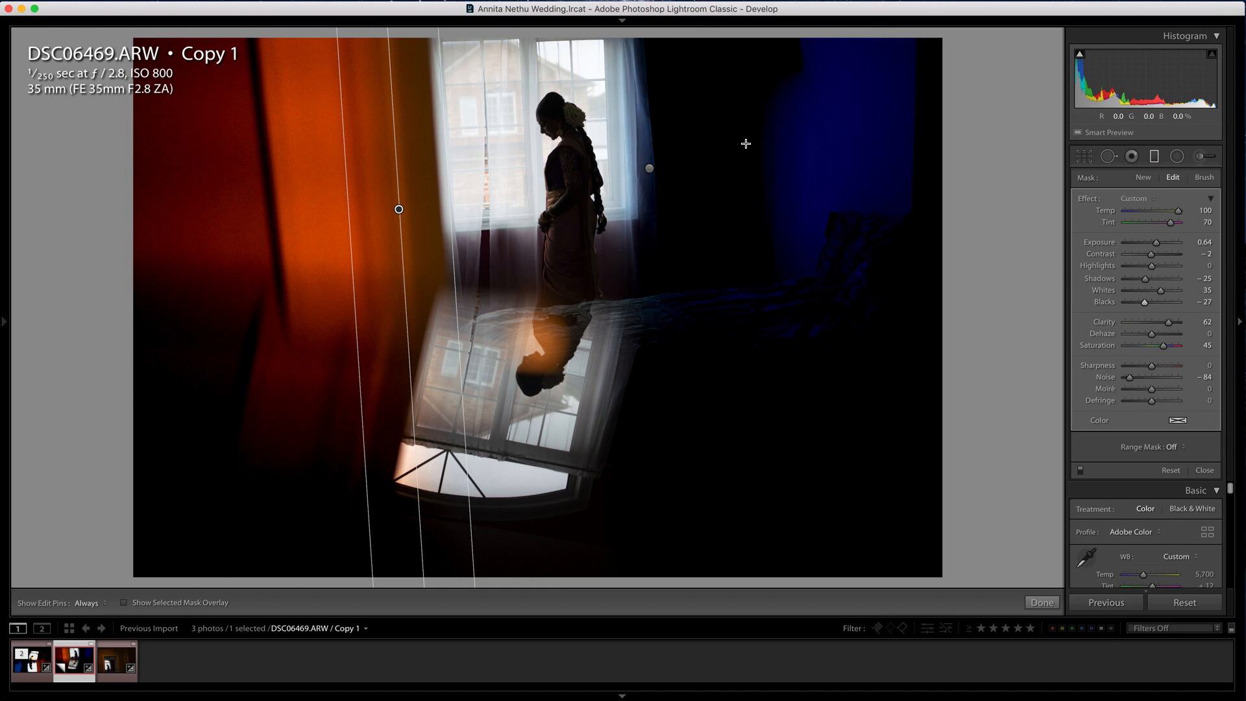
Prepare an adjustment brush with all effects reset, and set Highlights 39, Shadows -44 and Blacks -27
left_click(1201, 157)
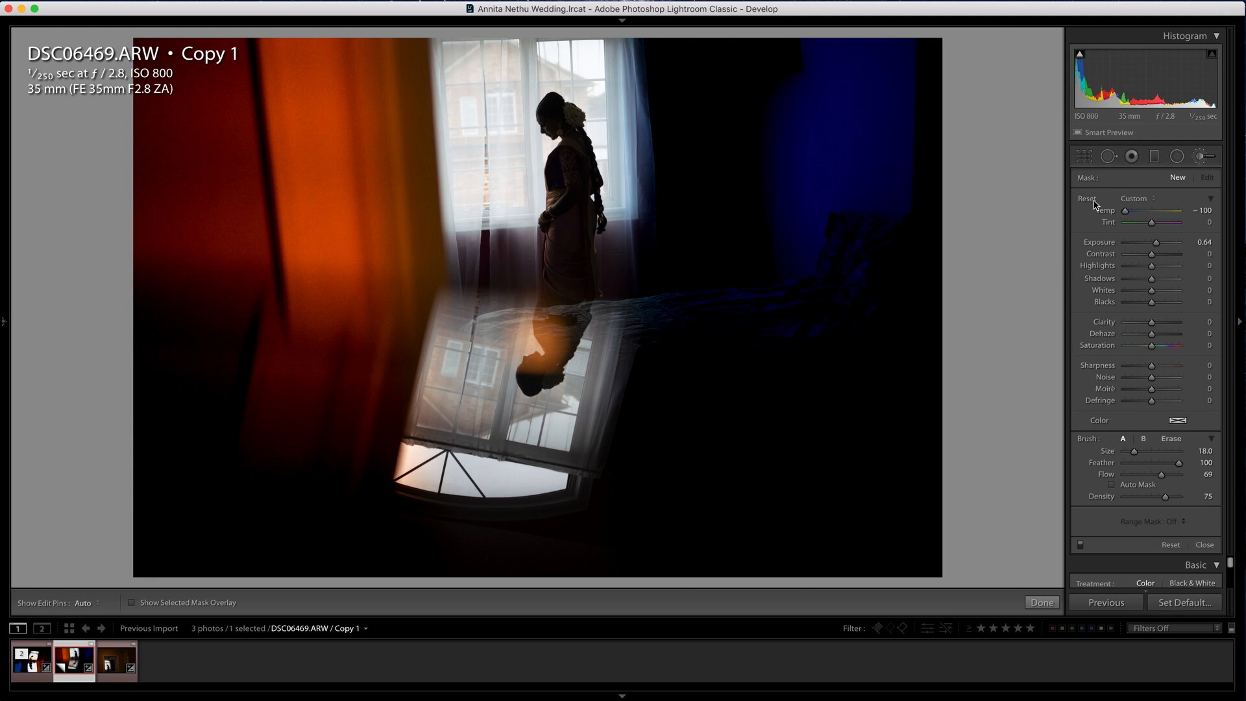
left_click(1096, 201, "alt")
key("alt")
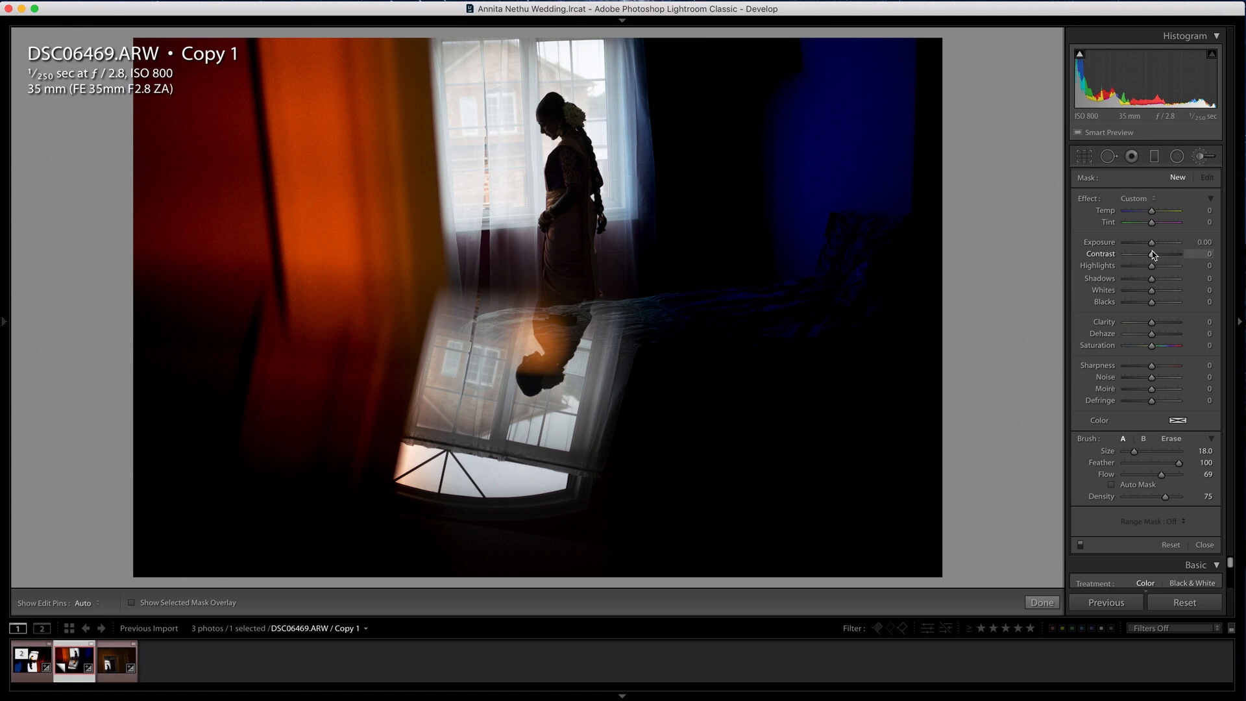
left_click_drag(1152, 279, 1140, 279)
left_click_drag(1152, 302, 1145, 309)
Brush over the standing woman and the window behind her, and set the adjustment's Exposure to 0.85 and Contrast to 48
key("h")
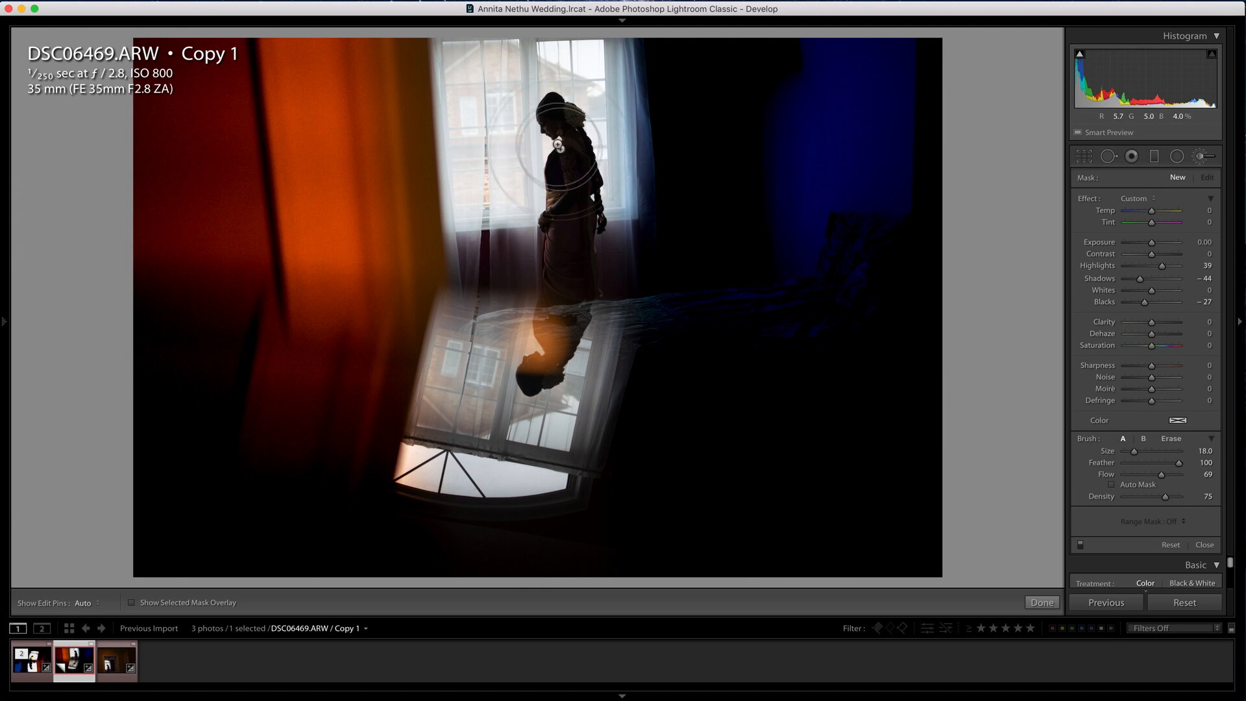
mouse_move(541, 122)
left_mouse_down()
mouse_move(556, 175)
mouse_move(551, 105)
mouse_move(541, 140)
mouse_move(553, 111)
left_mouse_up()
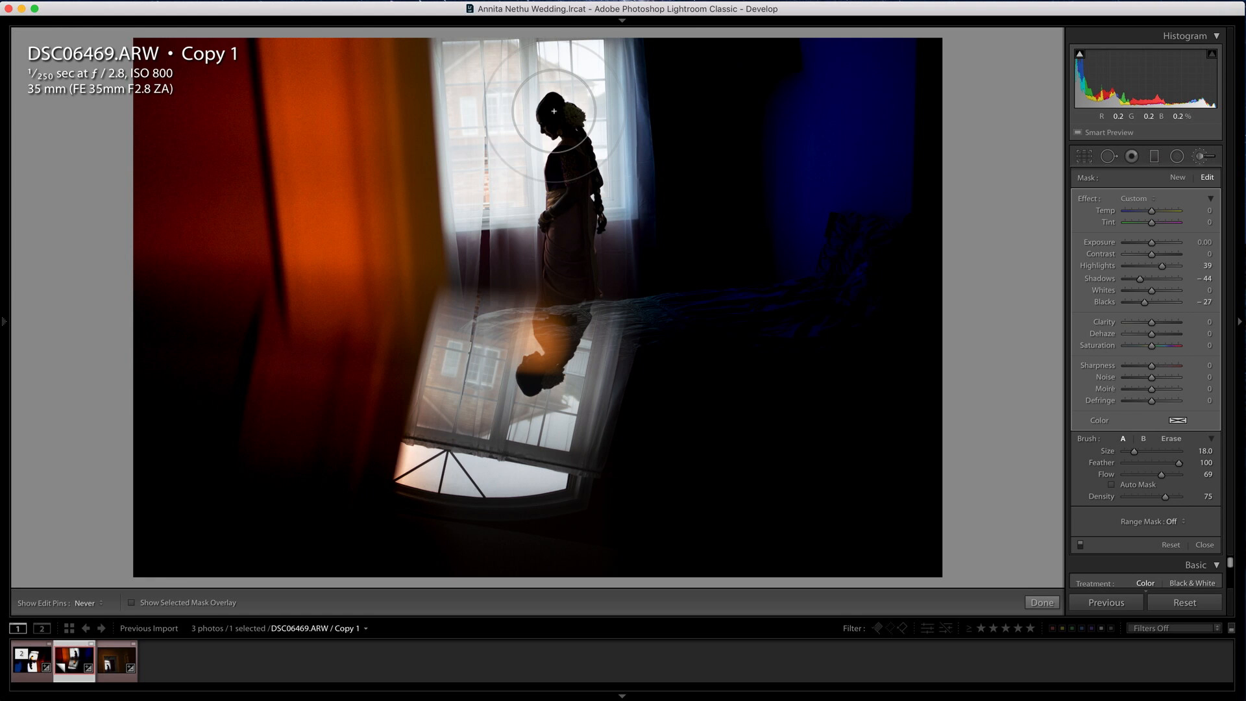
mouse_move(554, 111)
left_mouse_down()
mouse_move(556, 171)
mouse_move(534, 127)
mouse_move(534, 62)
mouse_move(513, 26)
mouse_move(500, 132)
mouse_move(538, 132)
mouse_move(568, 170)
mouse_move(567, 93)
mouse_move(562, 207)
mouse_move(533, 136)
mouse_move(541, 248)
mouse_move(546, 176)
mouse_move(512, 177)
left_mouse_up()
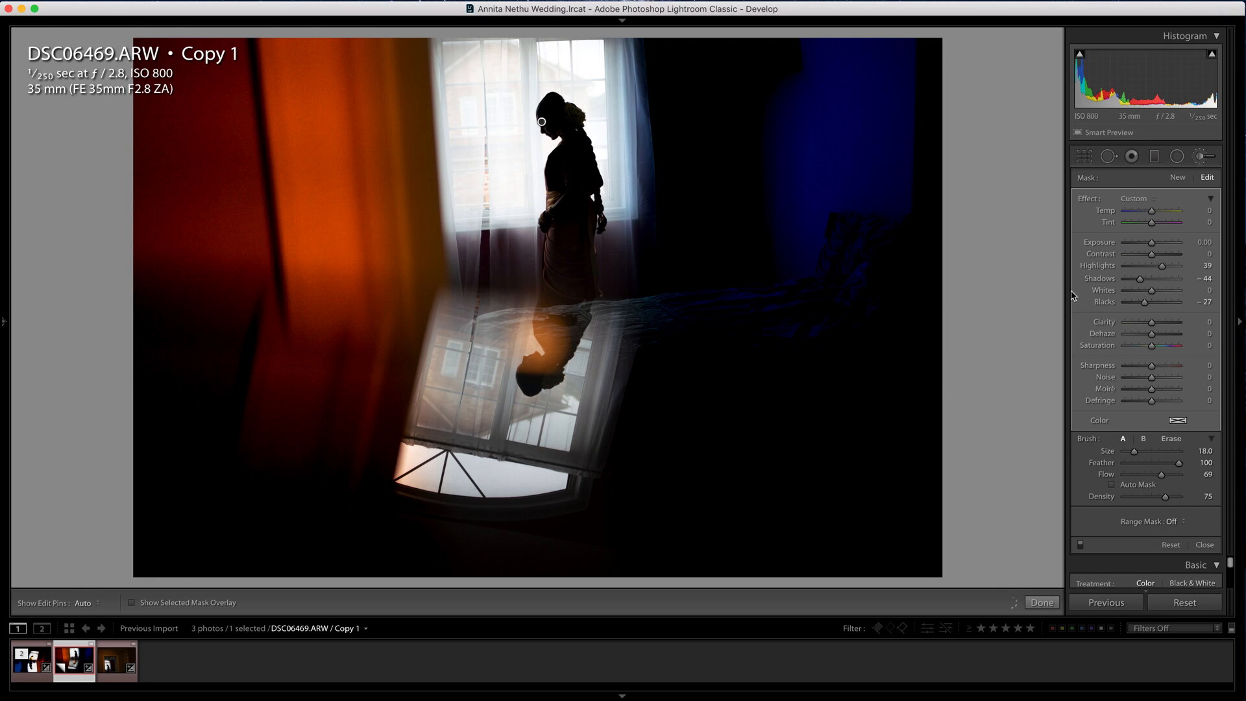
left_click_drag(1152, 242, 1166, 253)
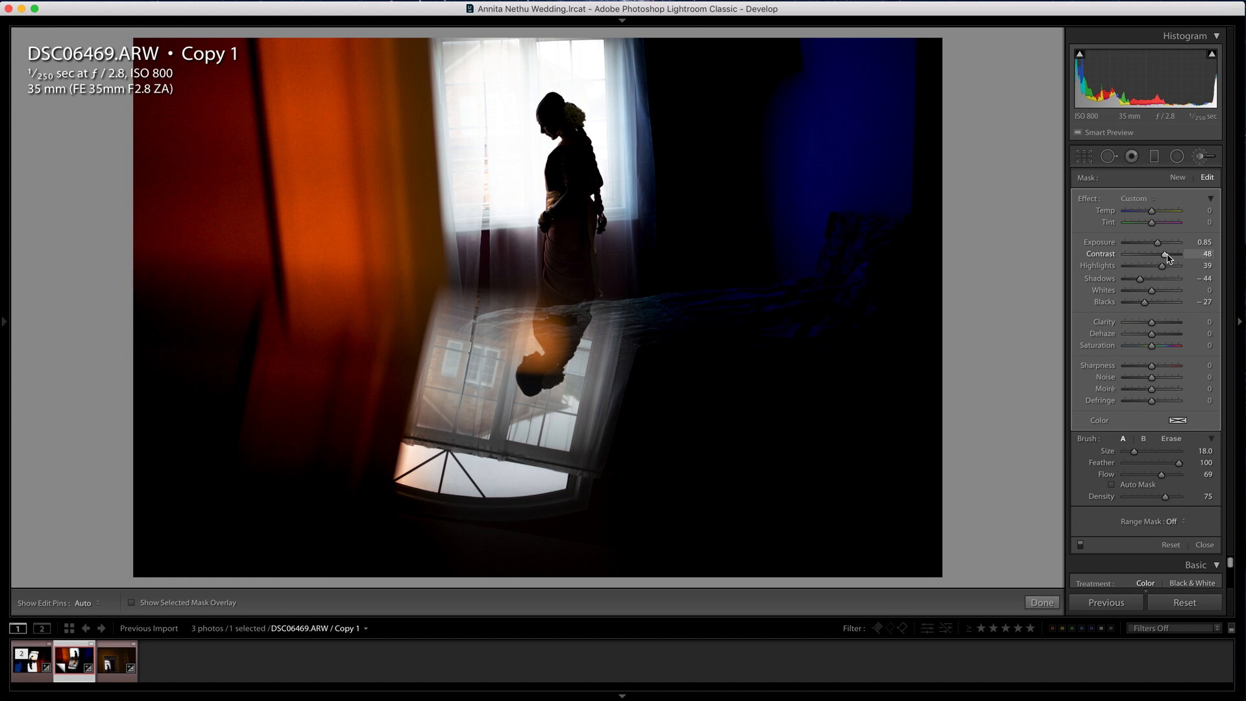
Extend the brush adjustment over the reflected woman and window and around the standing woman, enlarging the brush to size 22
key("h")
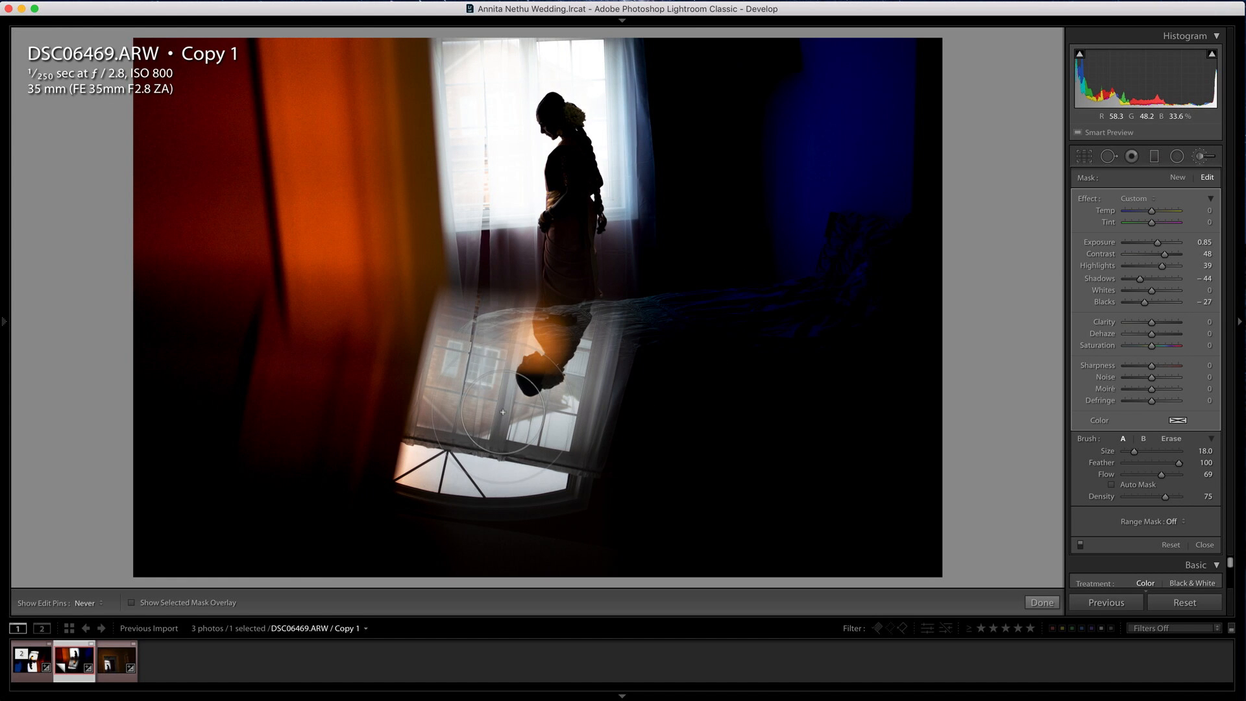
mouse_move(527, 352)
left_mouse_down()
mouse_move(571, 291)
mouse_move(559, 414)
mouse_move(511, 441)
mouse_move(500, 328)
mouse_move(448, 400)
mouse_move(457, 461)
mouse_move(562, 326)
mouse_move(562, 343)
left_mouse_up()
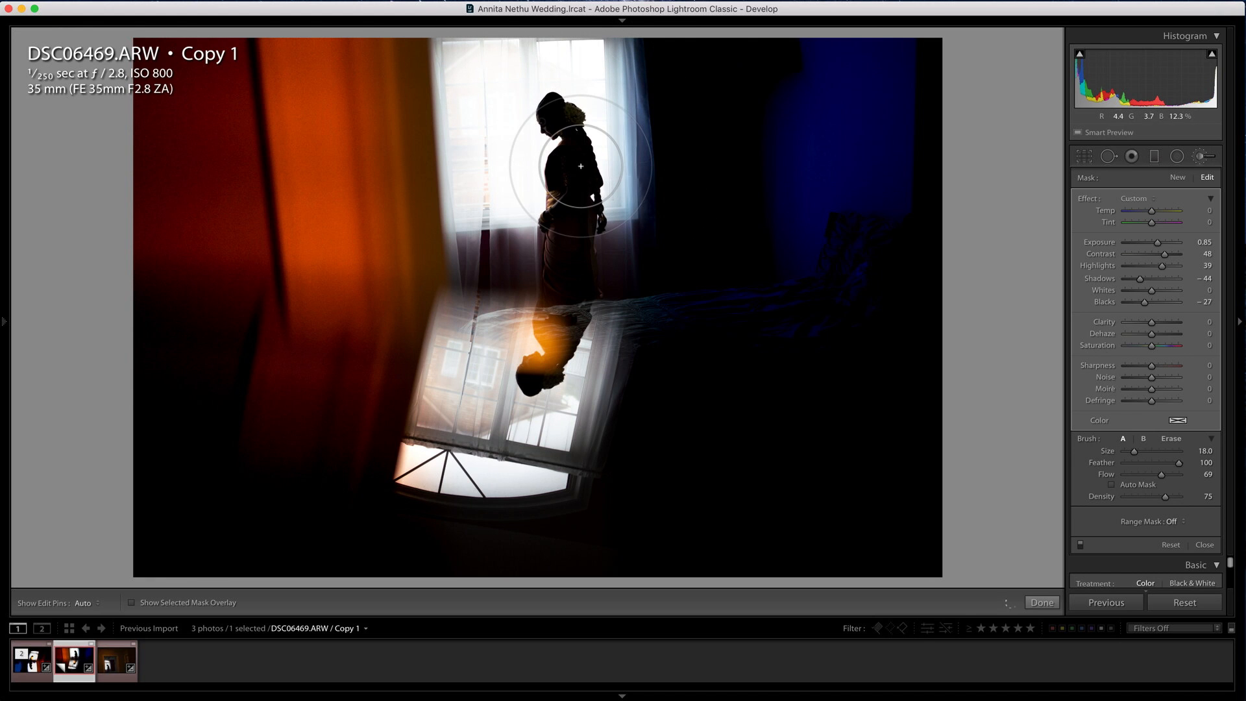
scroll(581, 166, "up", 4)
mouse_move(510, 110)
left_mouse_down()
mouse_move(565, 121)
mouse_move(517, 135)
mouse_move(526, 107)
mouse_move(551, 104)
mouse_move(545, 116)
left_mouse_up()
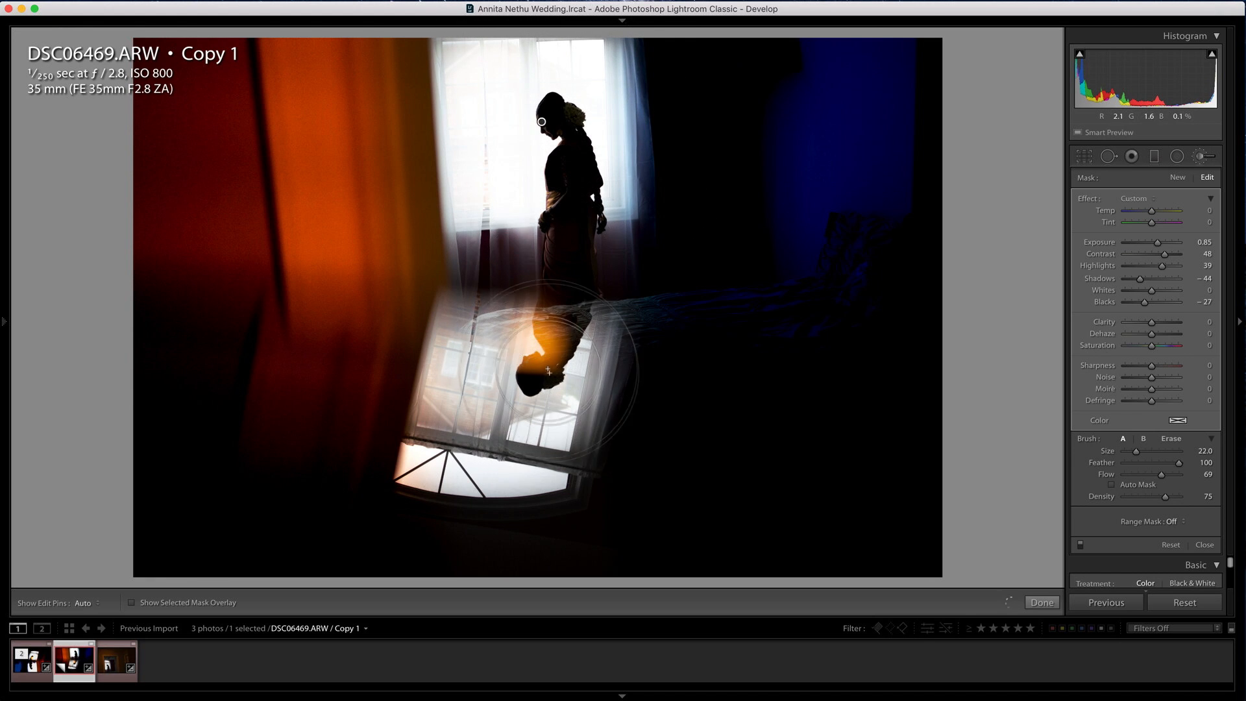
mouse_move(549, 371)
left_mouse_down()
mouse_move(529, 360)
mouse_move(512, 370)
mouse_move(512, 351)
mouse_move(485, 373)
mouse_move(528, 326)
mouse_move(509, 312)
mouse_move(484, 396)
mouse_move(515, 334)
mouse_move(570, 348)
mouse_move(587, 422)
left_mouse_up()
Add a new brush adjustment over the reflected window with Exposure 0.89, Saturation 34 and Dehaze 26, and close the brush
left_click(1178, 178)
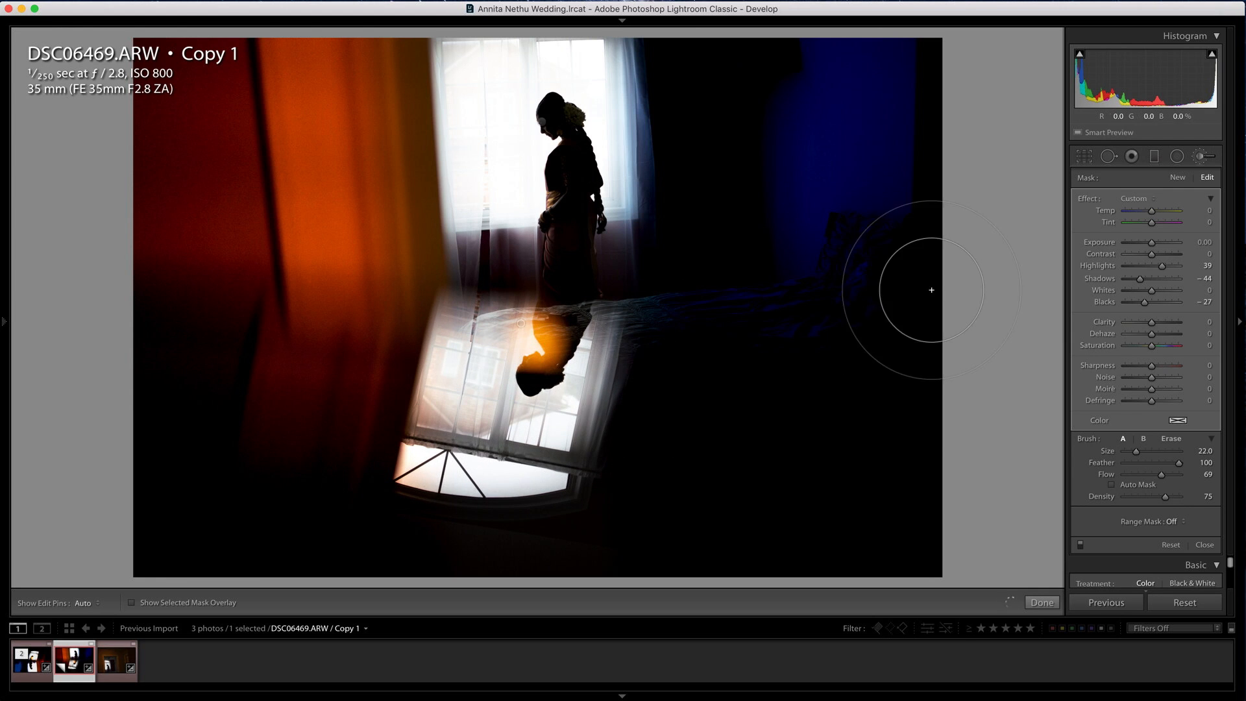
left_click_drag(1152, 243, 1159, 248)
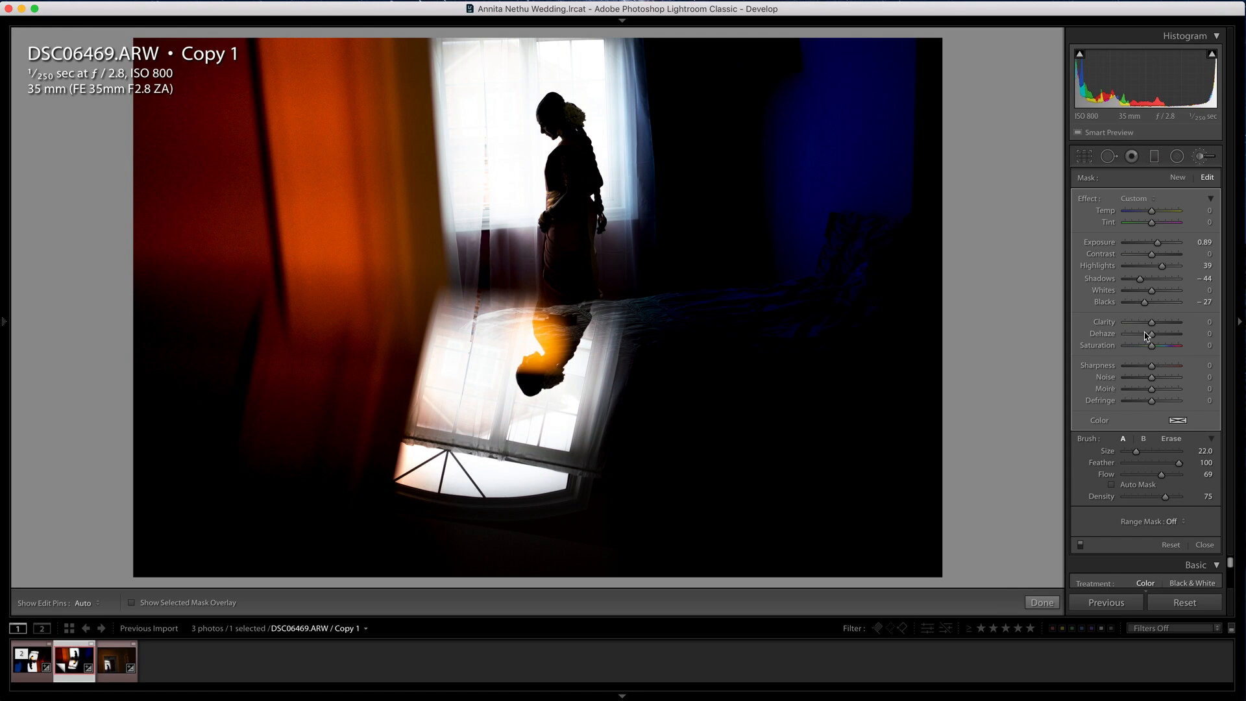
left_click_drag(1152, 350, 1163, 350)
left_click_drag(1152, 334, 1160, 337)
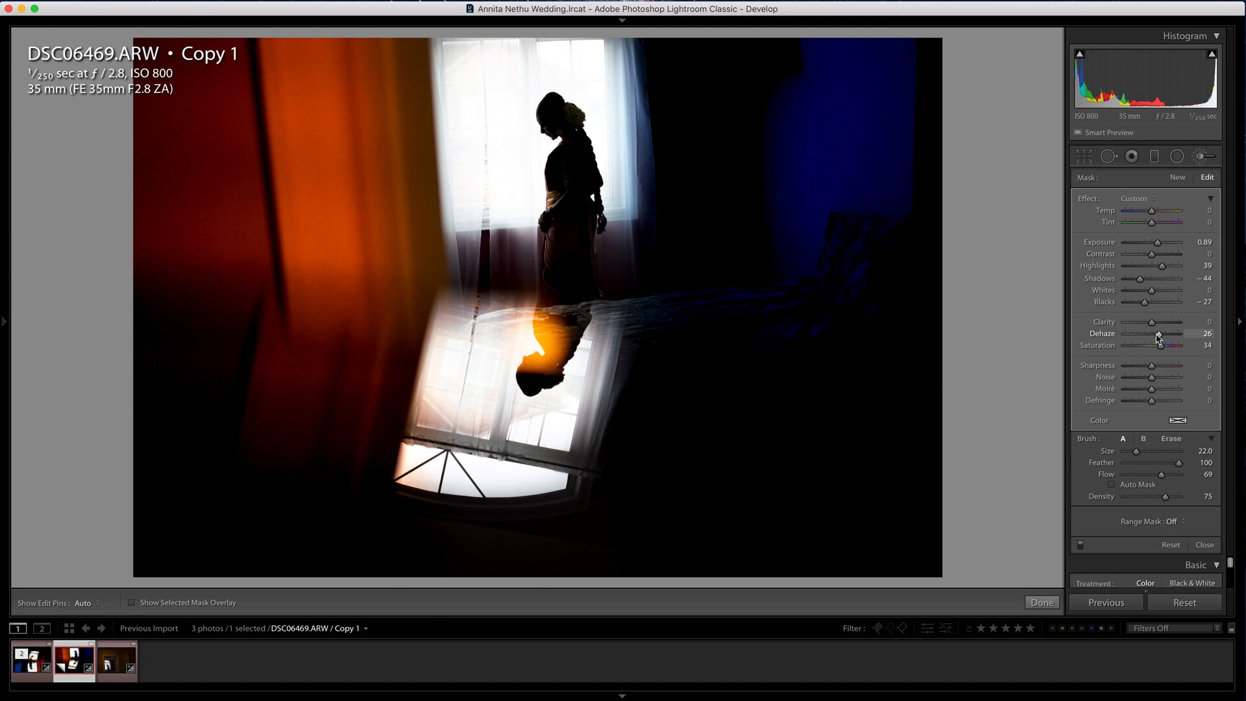
scroll(680, 286, "down", 3)
left_click(1198, 157)
Rotate the virtual copy 180° by applying two 90° counterclockwise rotations
right_click(765, 207)
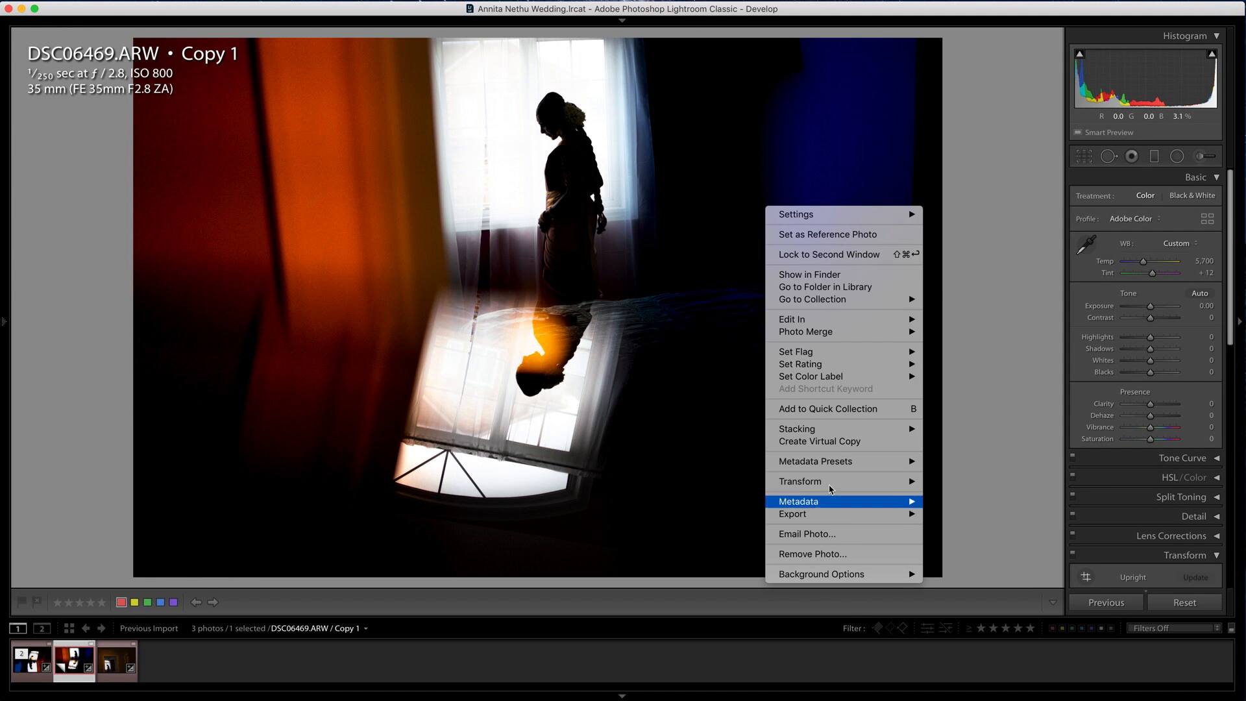
mouse_move(832, 481)
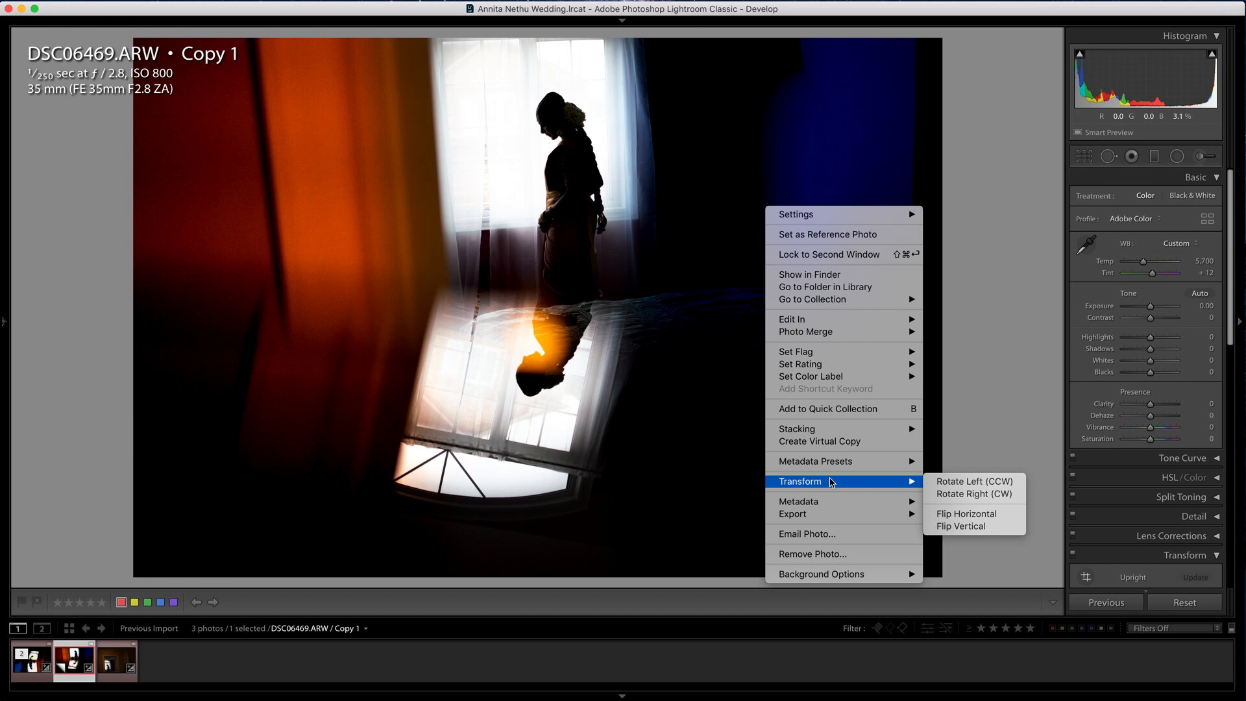
left_click(997, 485)
right_click(761, 341)
right_click(634, 289)
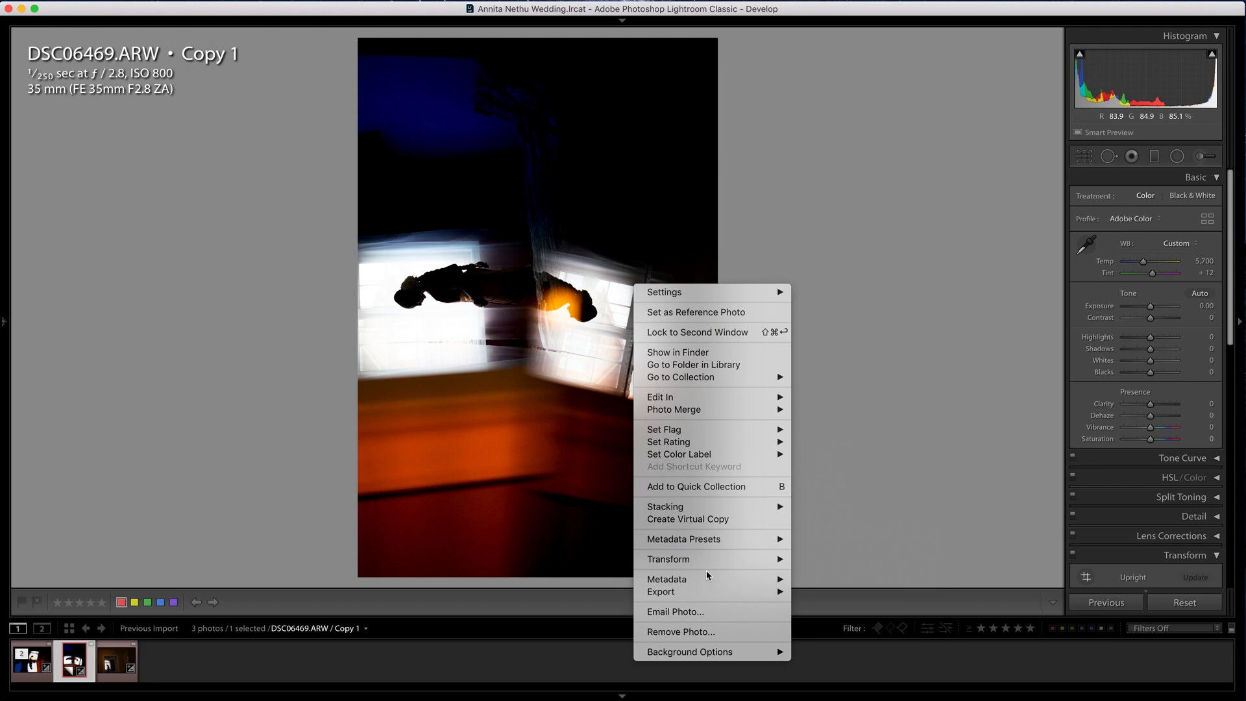
mouse_move(711, 566)
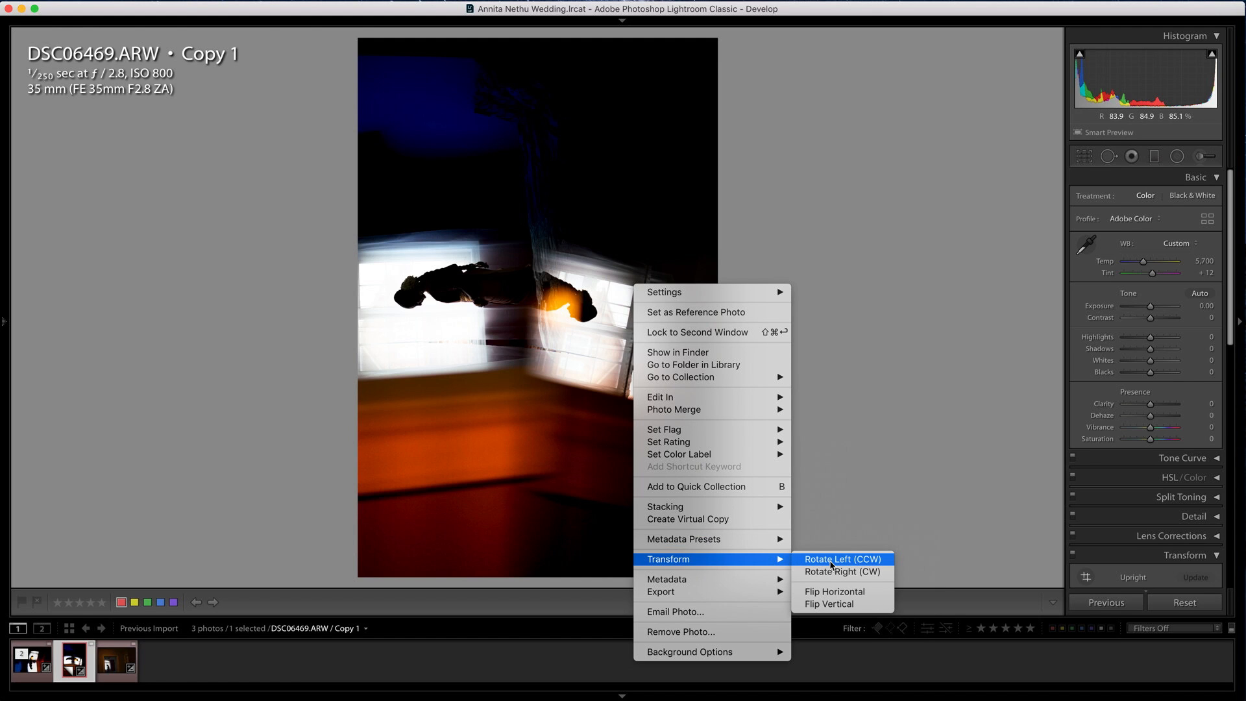
left_click(831, 562)
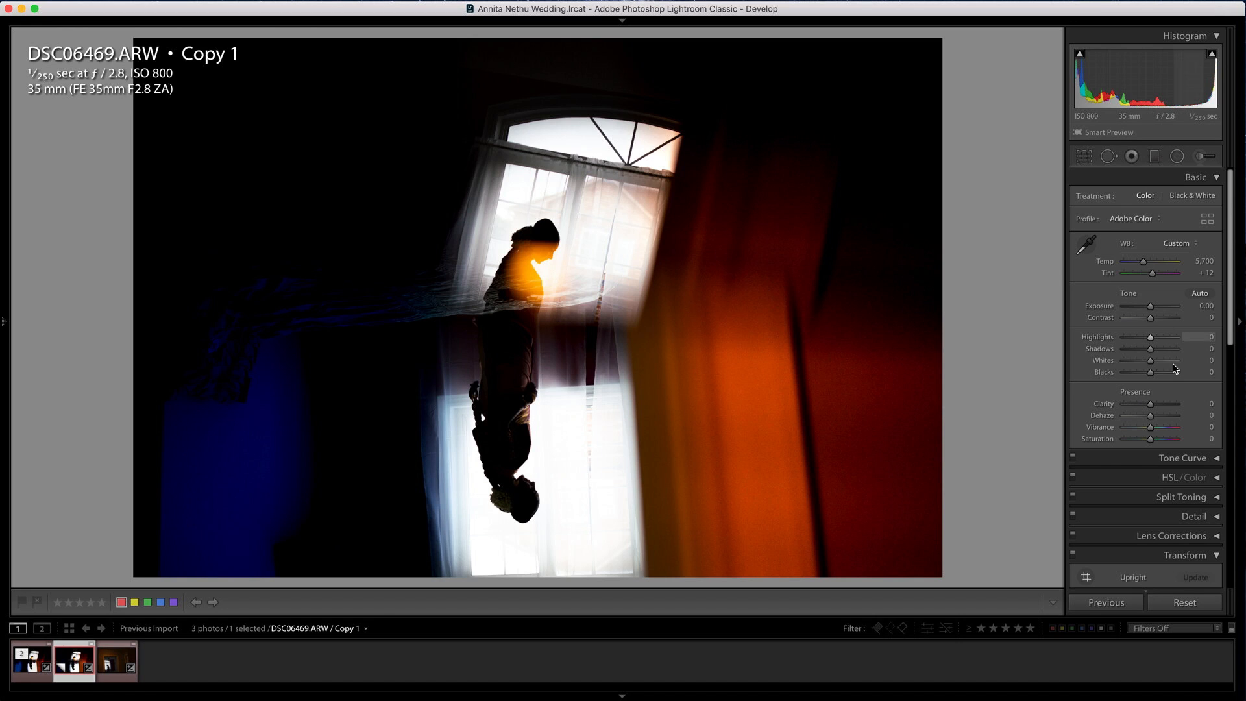
Set the photo's global Vibrance to +35, Blacks to -19 and Highlights to +48
left_click_drag(1152, 432, 1161, 429)
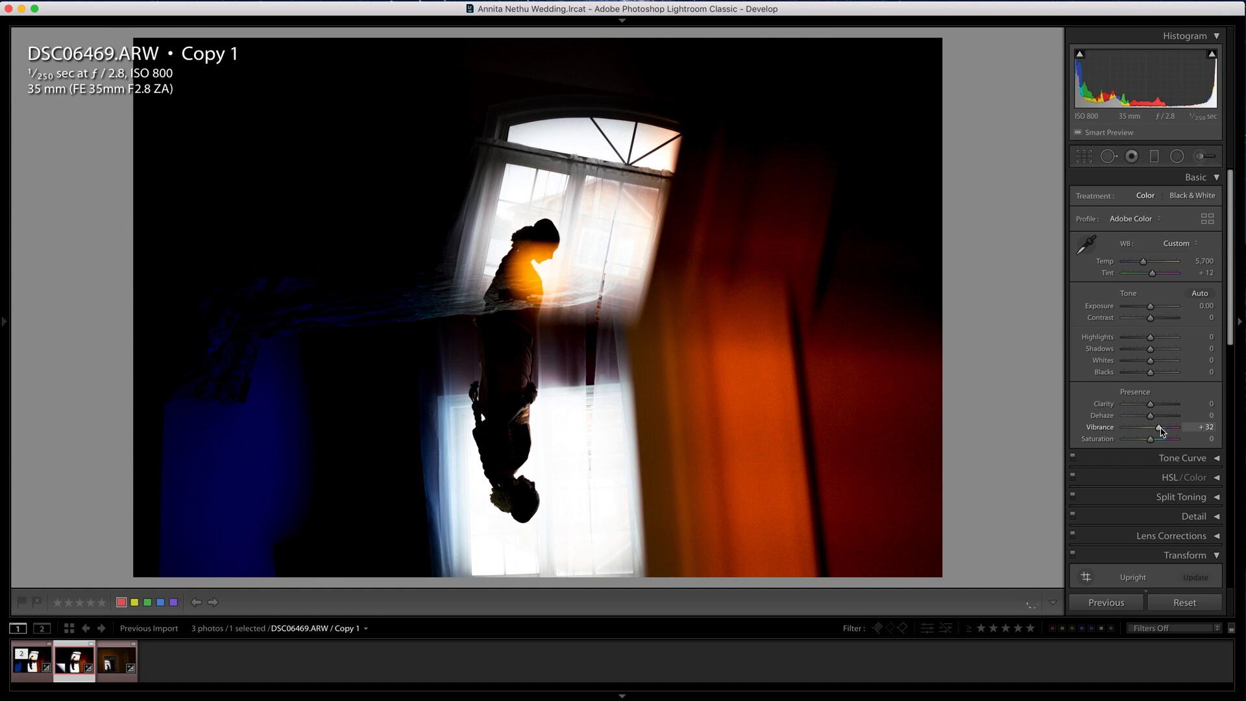
left_click_drag(1150, 374, 1142, 375)
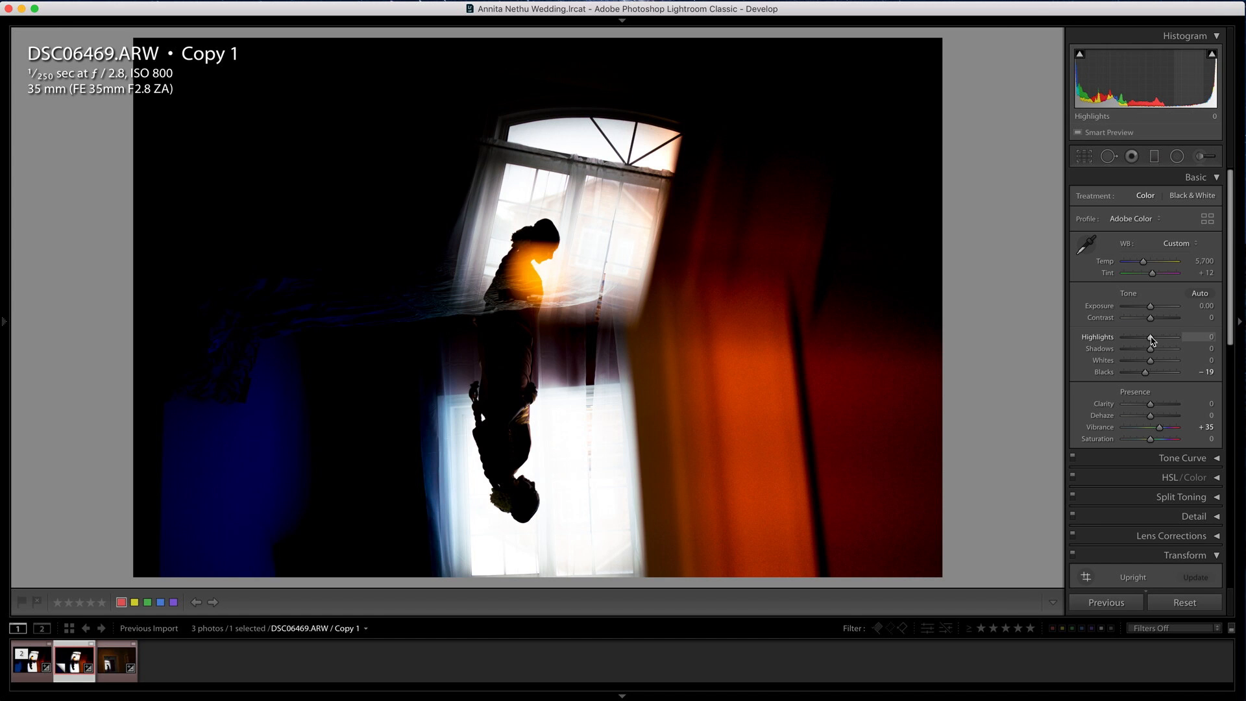
left_click_drag(1151, 340, 1165, 341)
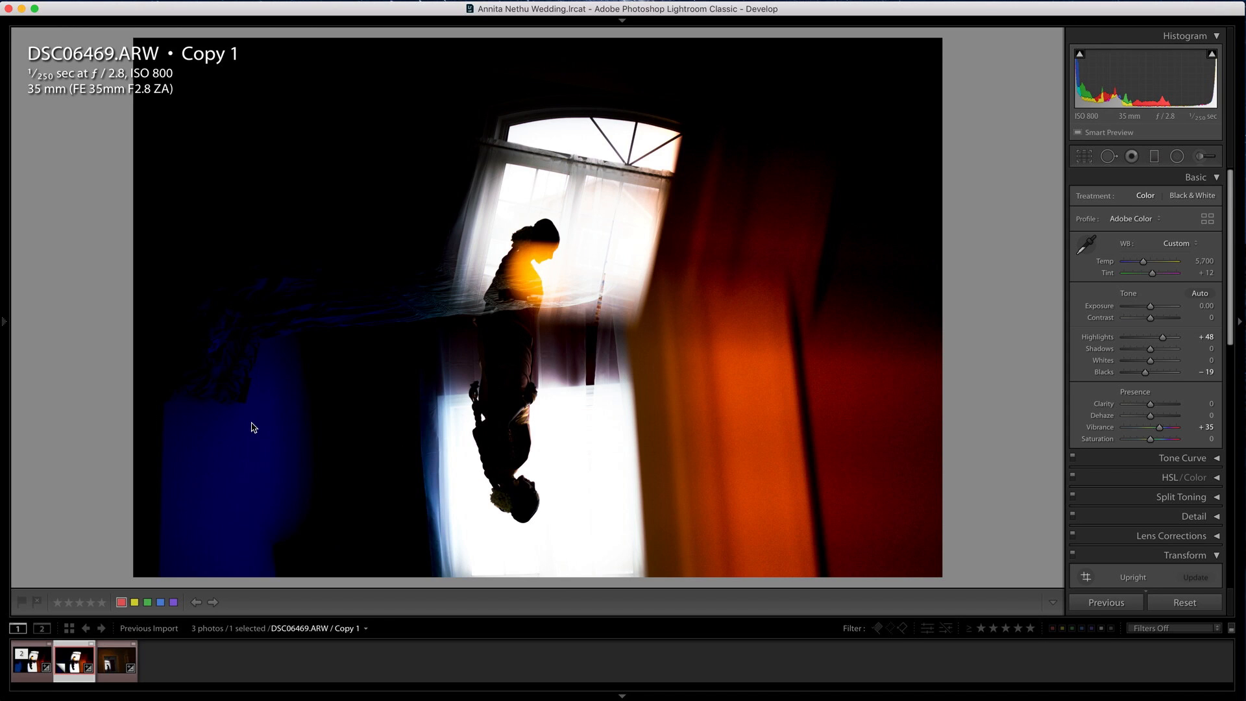
Compare the edit with its Before view and with the photo reset to its unedited settings, and undo the reset
key("backslash")
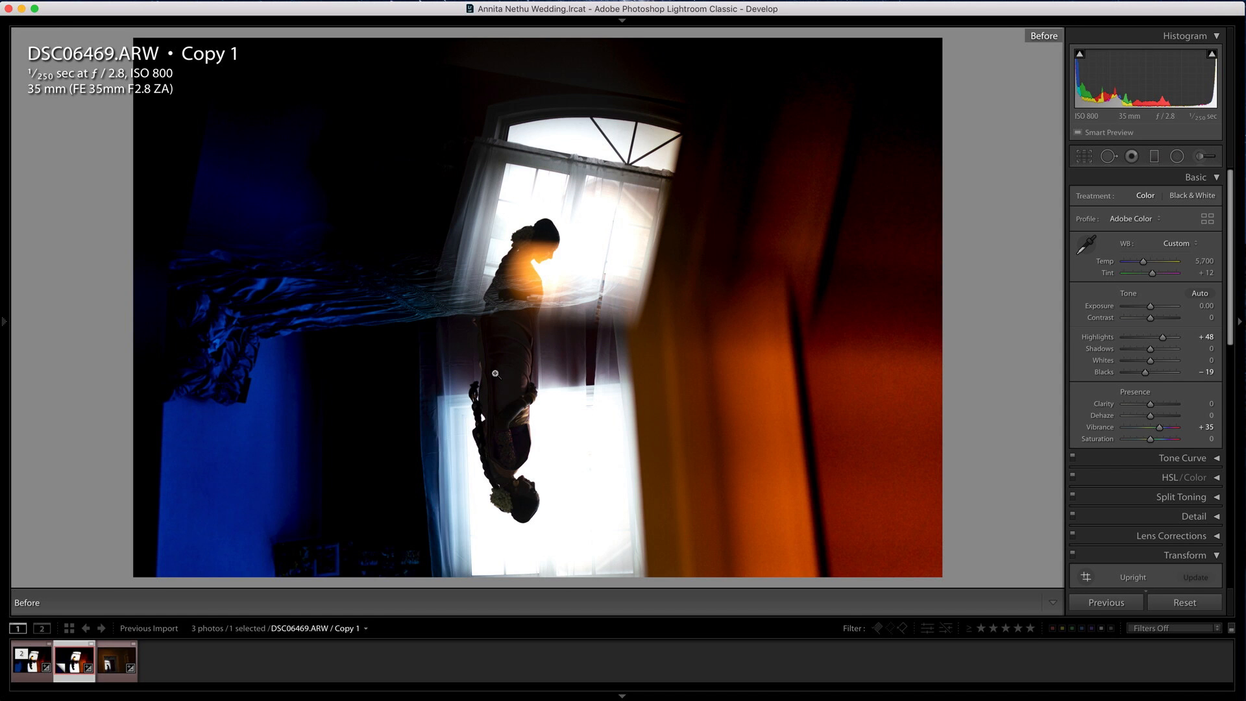
key("backslash")
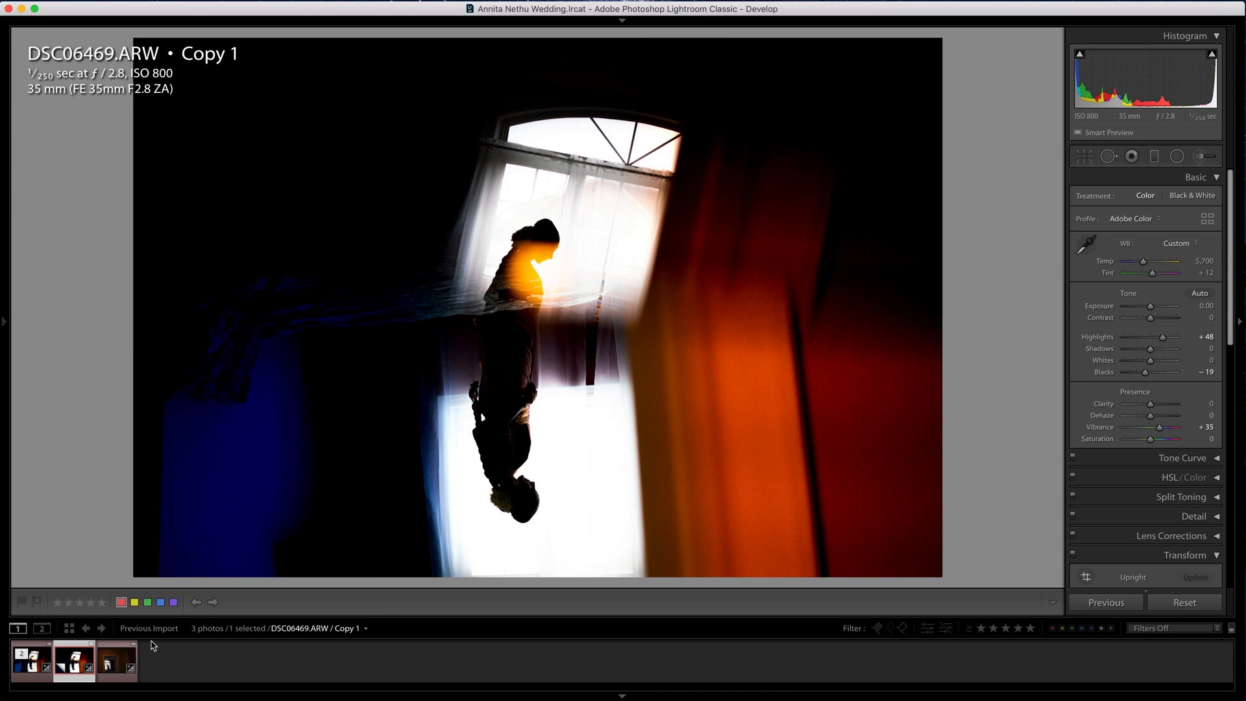
left_click(1181, 603)
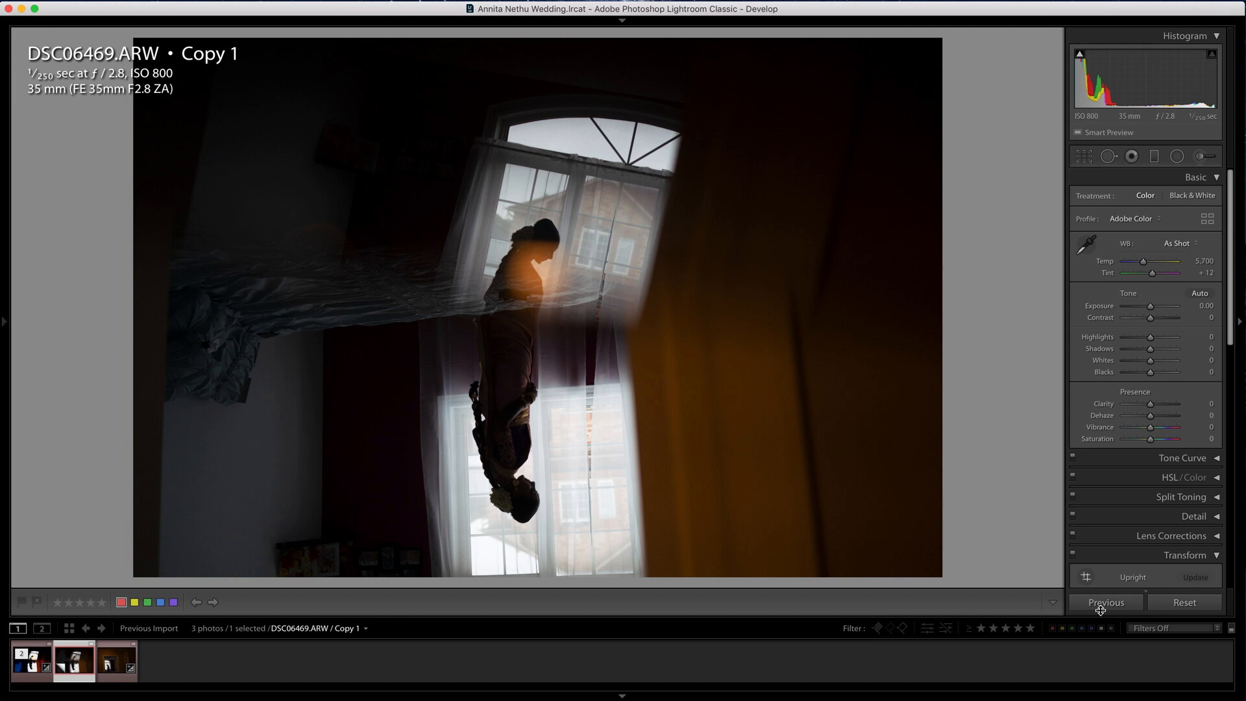
key("super+z")
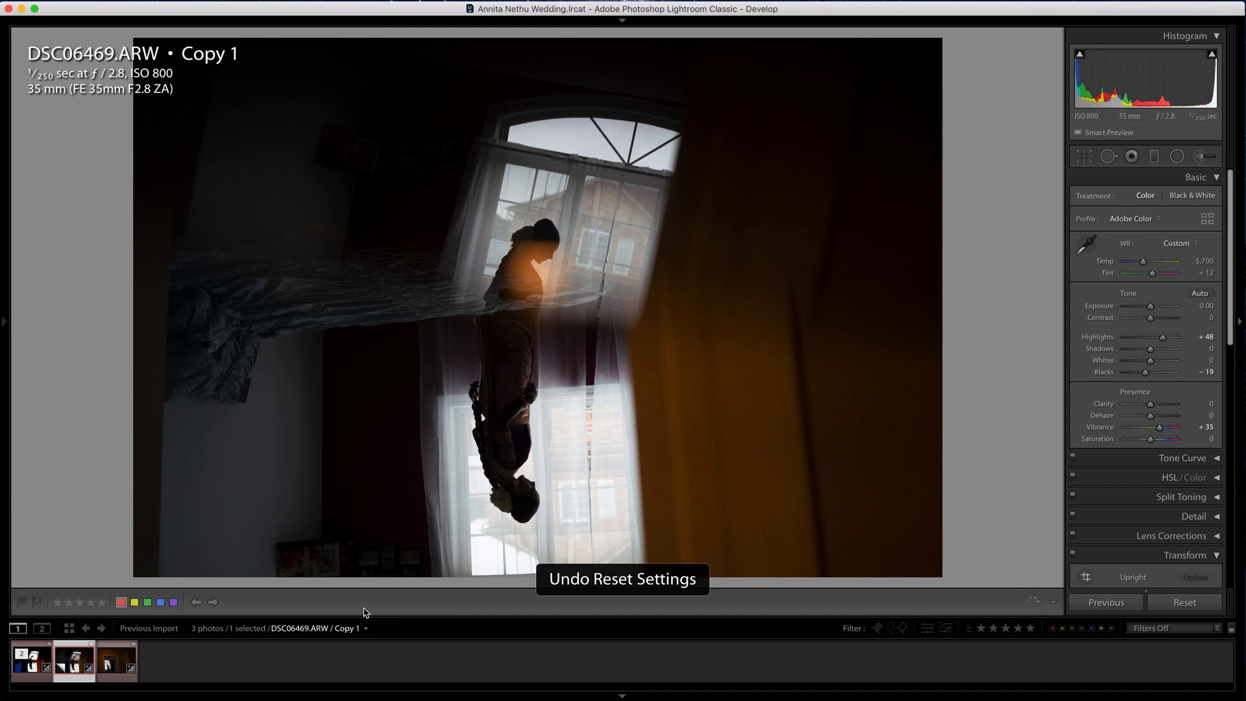